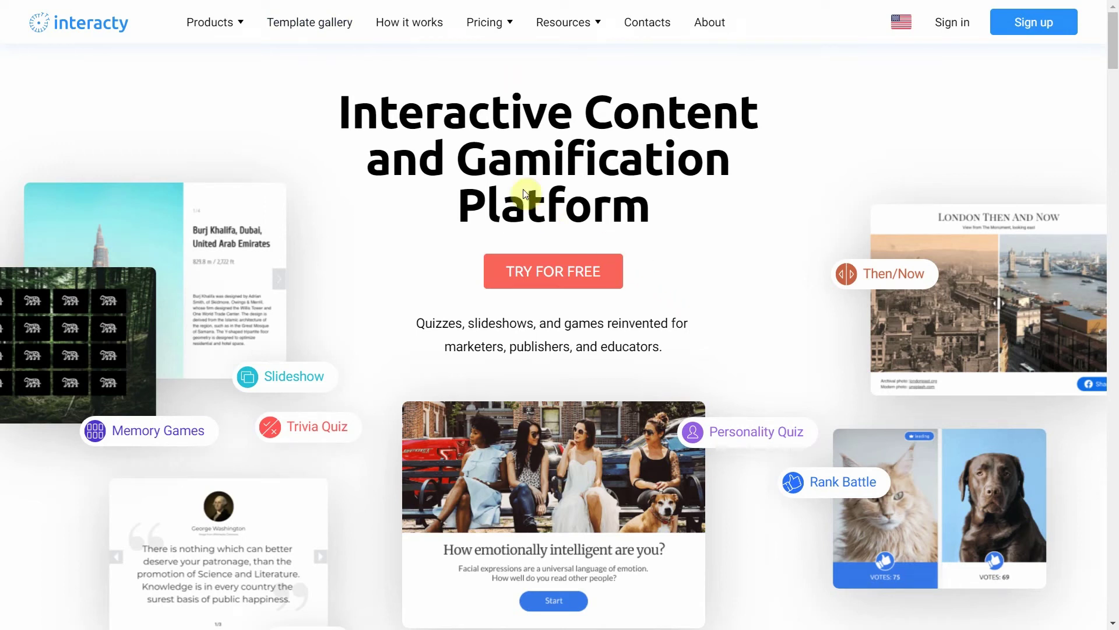
Step: Go to the Flip Cards Maker page from the Products menu
{"action": "left_click", "coordinate": [242, 21]}
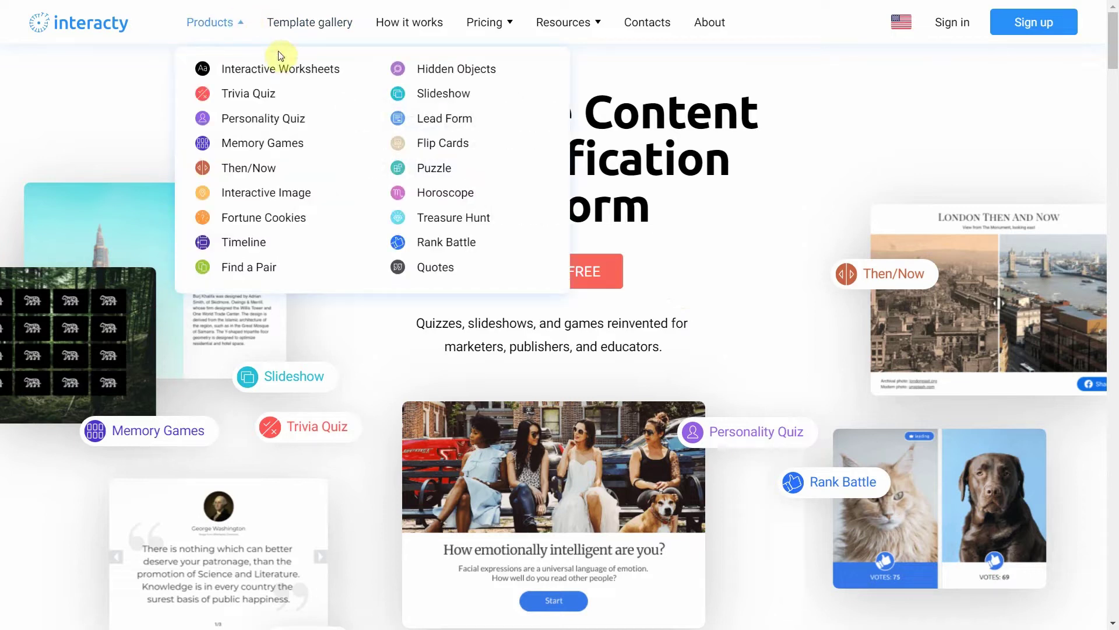
{"action": "left_click", "coordinate": [428, 143]}
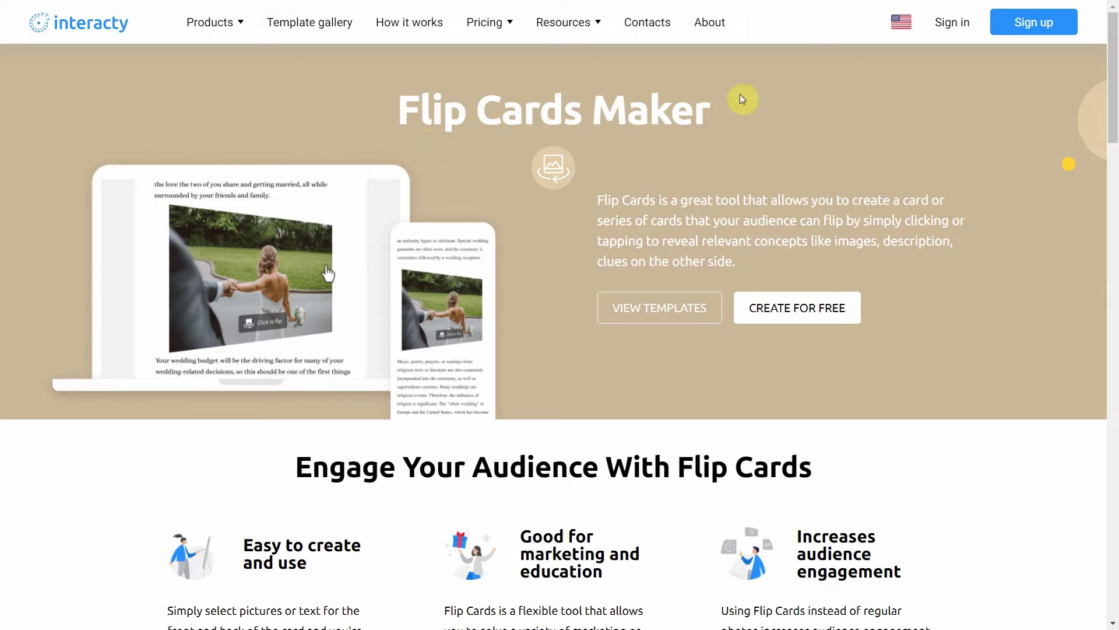
Step: Sign in with the saved account and show the Flip Cards templates from the template gallery's Game concepts
{"action": "left_click", "coordinate": [966, 28]}
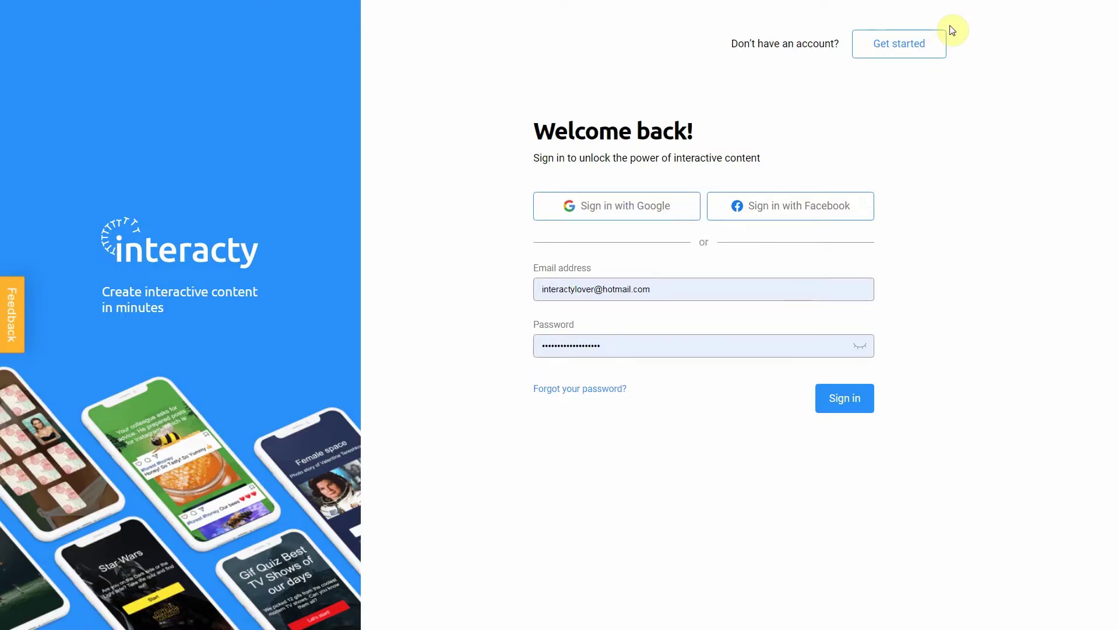
{"action": "left_click", "coordinate": [863, 391]}
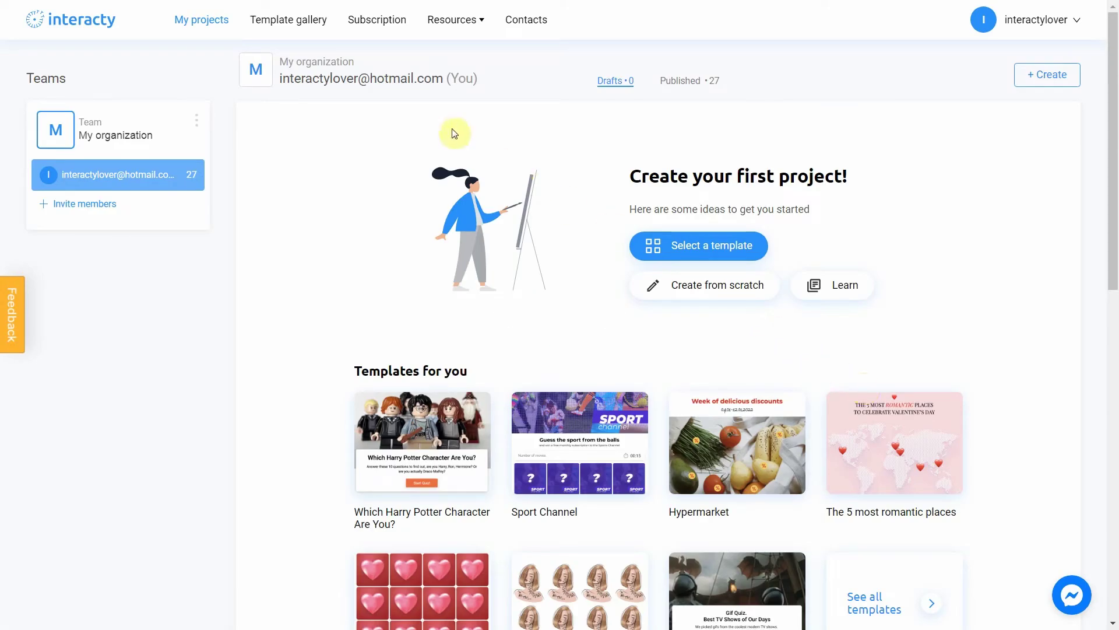
{"action": "left_click", "coordinate": [288, 27]}
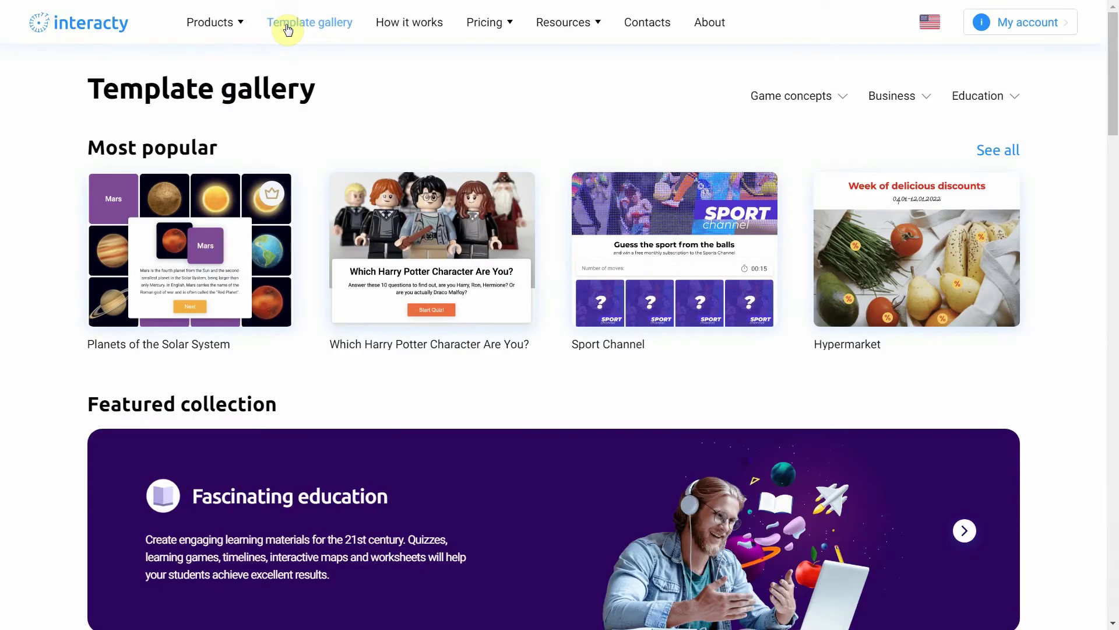
{"action": "scroll", "coordinate": [308, 199], "scroll_direction": "down", "scroll_amount": 5}
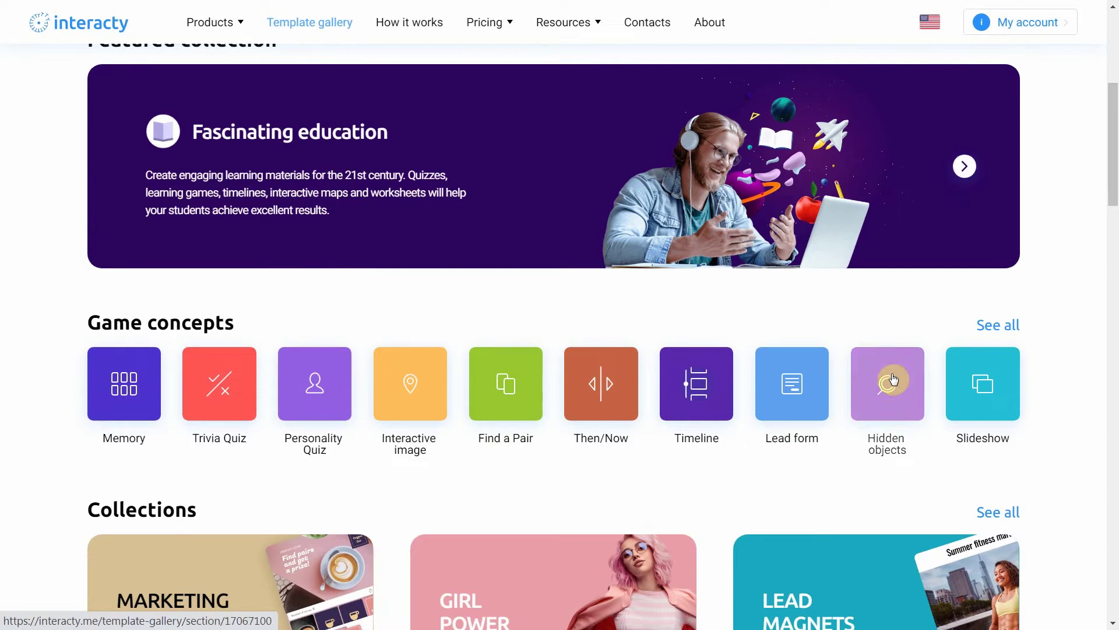
{"action": "left_click_drag", "start_coordinate": [896, 383], "coordinate": [471, 383]}
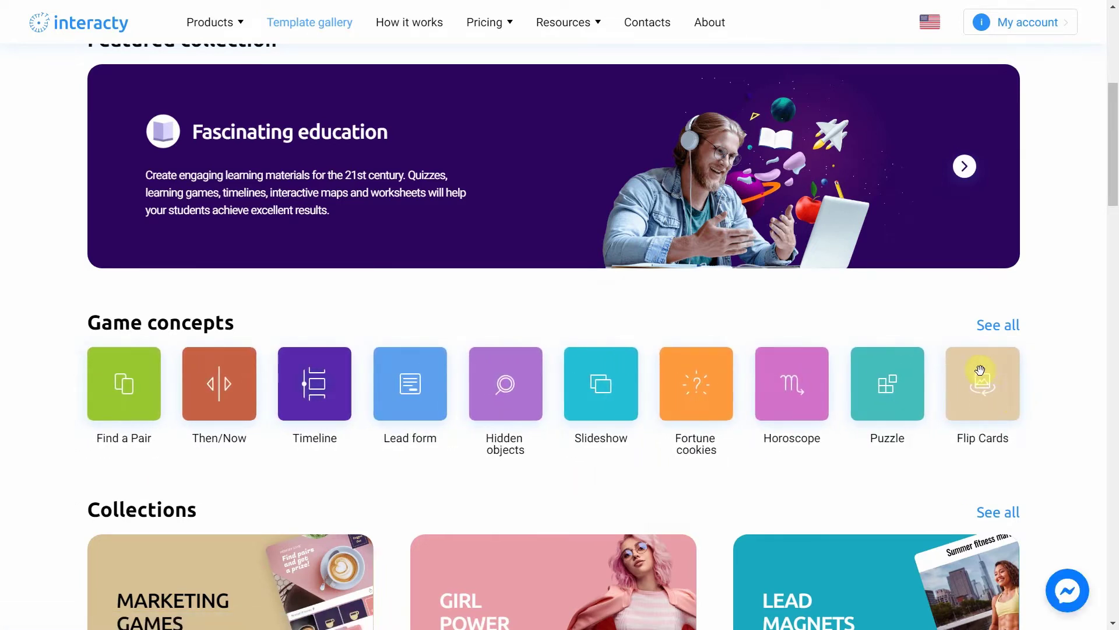
{"action": "left_click", "coordinate": [982, 376]}
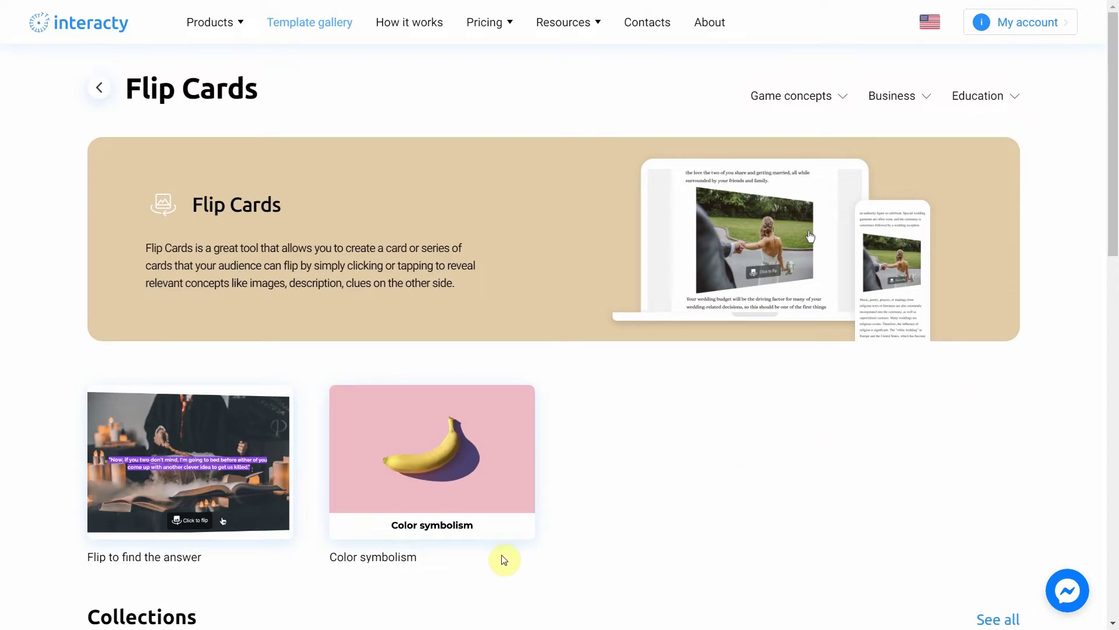
Step: Open the 'Flip to find the answer' template in the editor as My project
{"action": "mouse_move", "coordinate": [443, 530]}
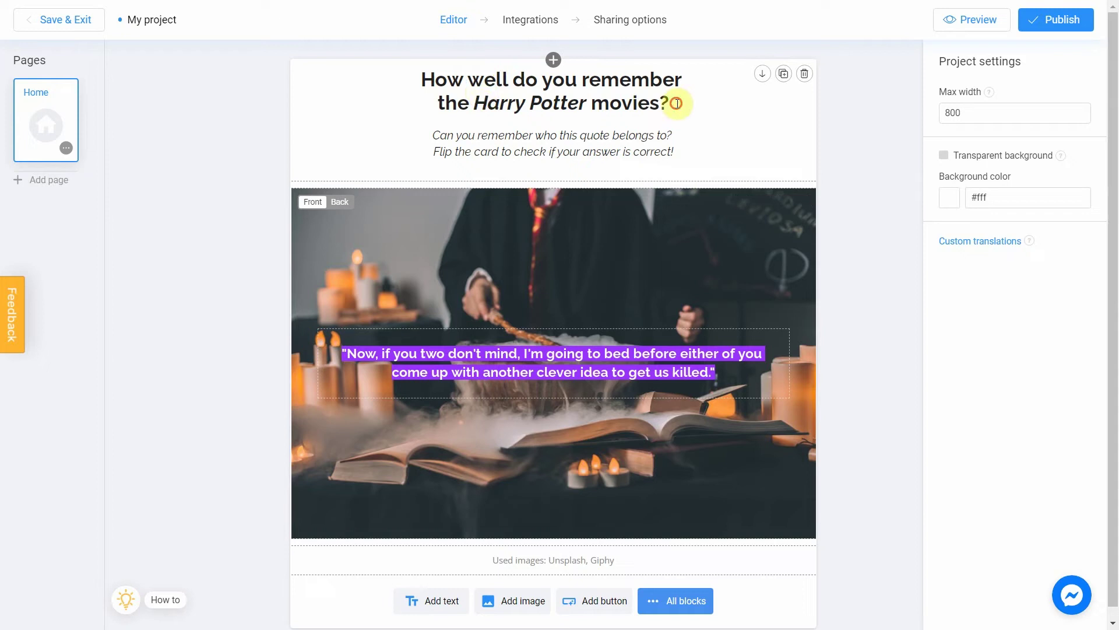
Step: Delete the Harry Potter movies heading and change the subtitle from Raleway 18px to Roboto 24px
{"action": "left_click_drag", "start_coordinate": [675, 103], "coordinate": [415, 78]}
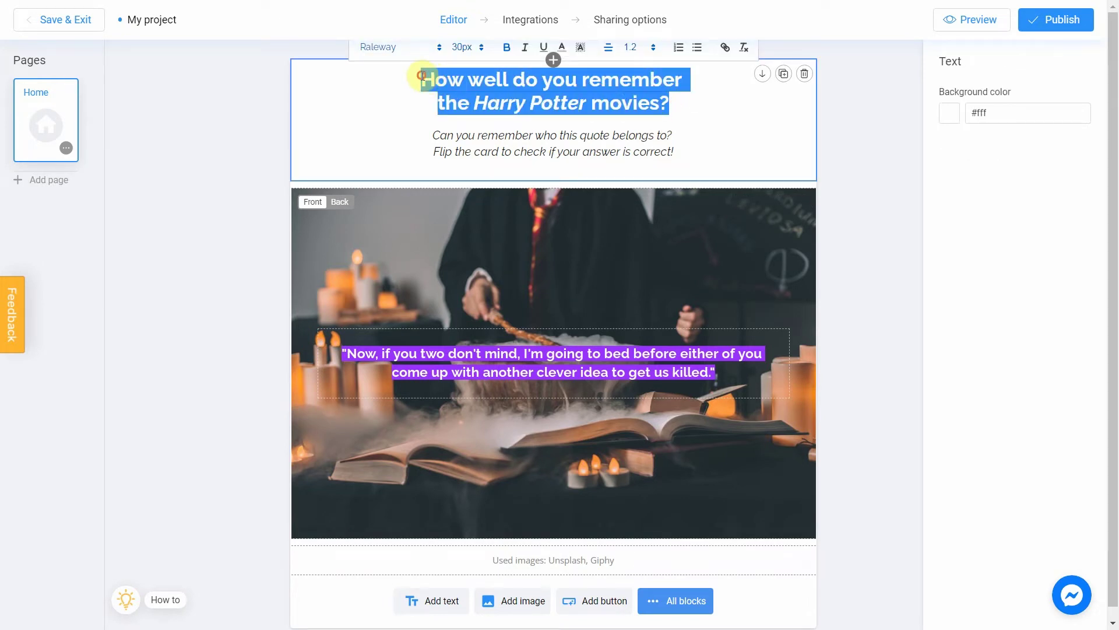
{"action": "key", "text": "BackSpace"}
{"action": "key", "text": "BackSpace"}
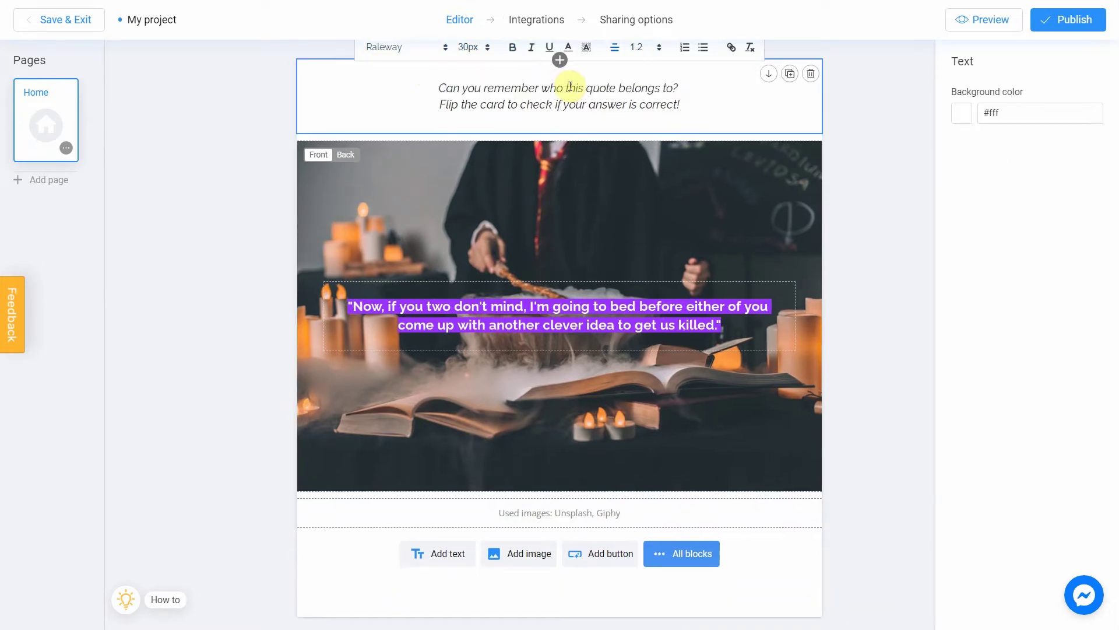
{"action": "left_click", "coordinate": [699, 110]}
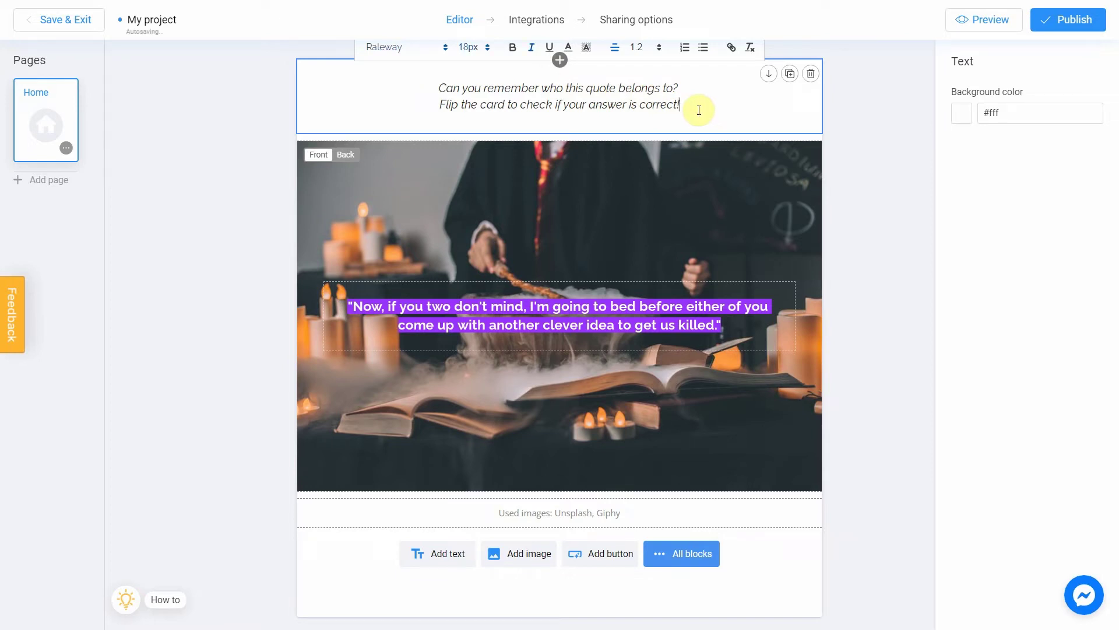
{"action": "left_click_drag", "start_coordinate": [694, 105], "coordinate": [442, 86]}
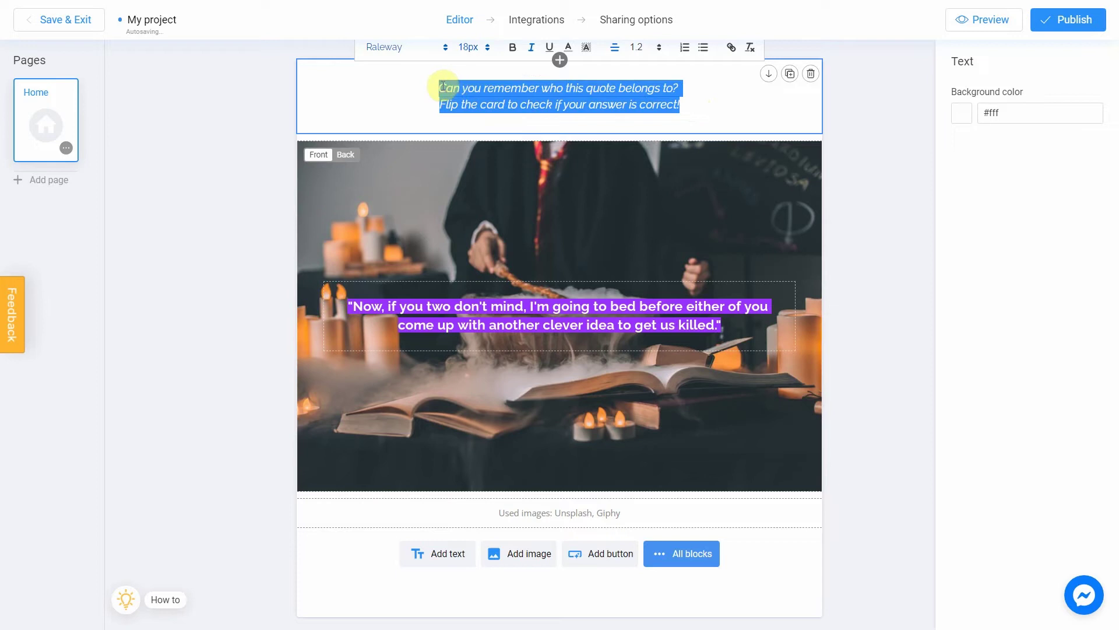
{"action": "left_click", "coordinate": [444, 46]}
{"action": "left_click", "coordinate": [435, 66]}
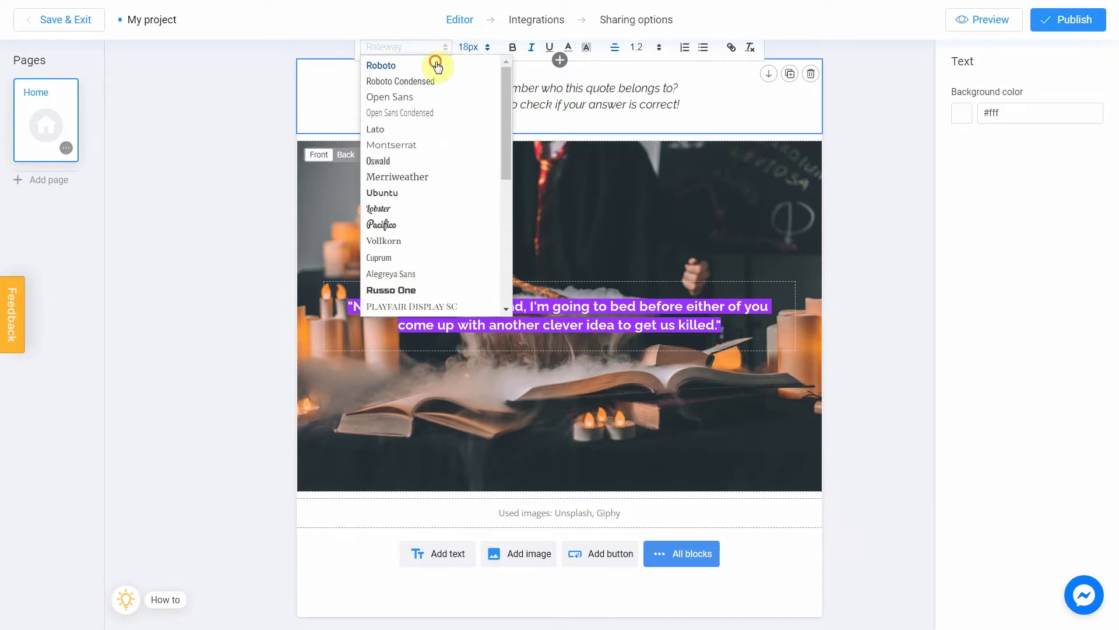
{"action": "left_click", "coordinate": [474, 46]}
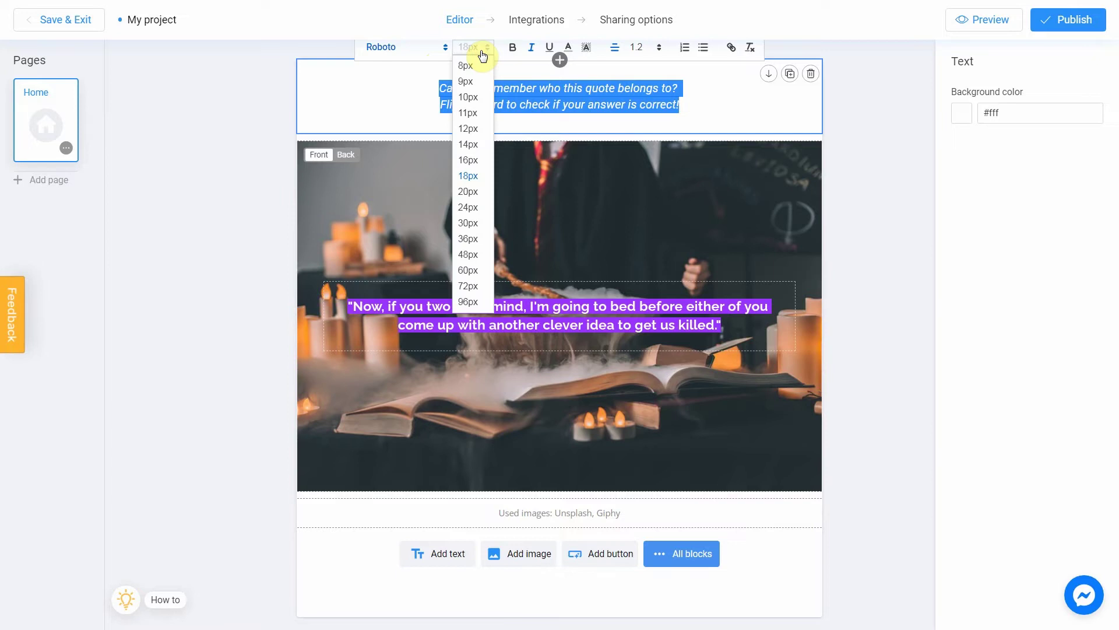
{"action": "left_click", "coordinate": [474, 207]}
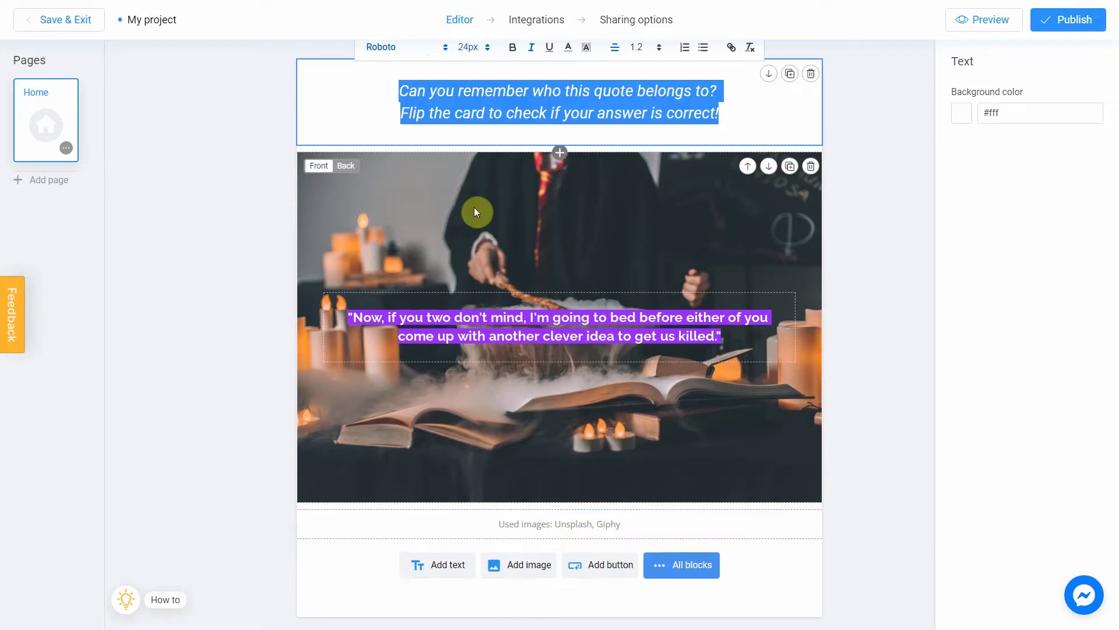
{"action": "left_click", "coordinate": [861, 169]}
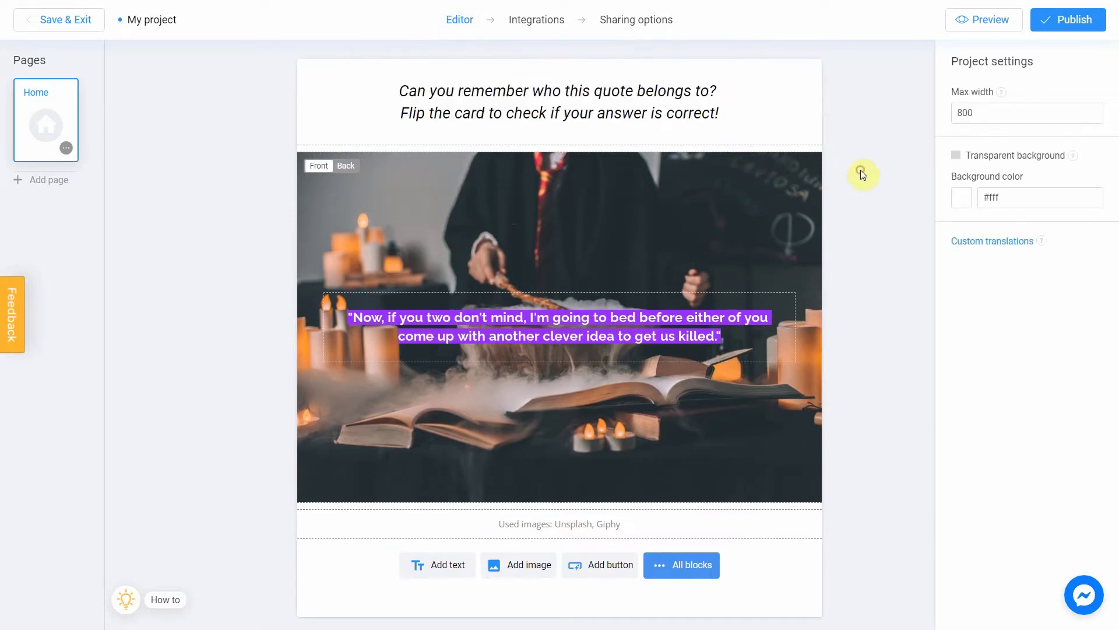
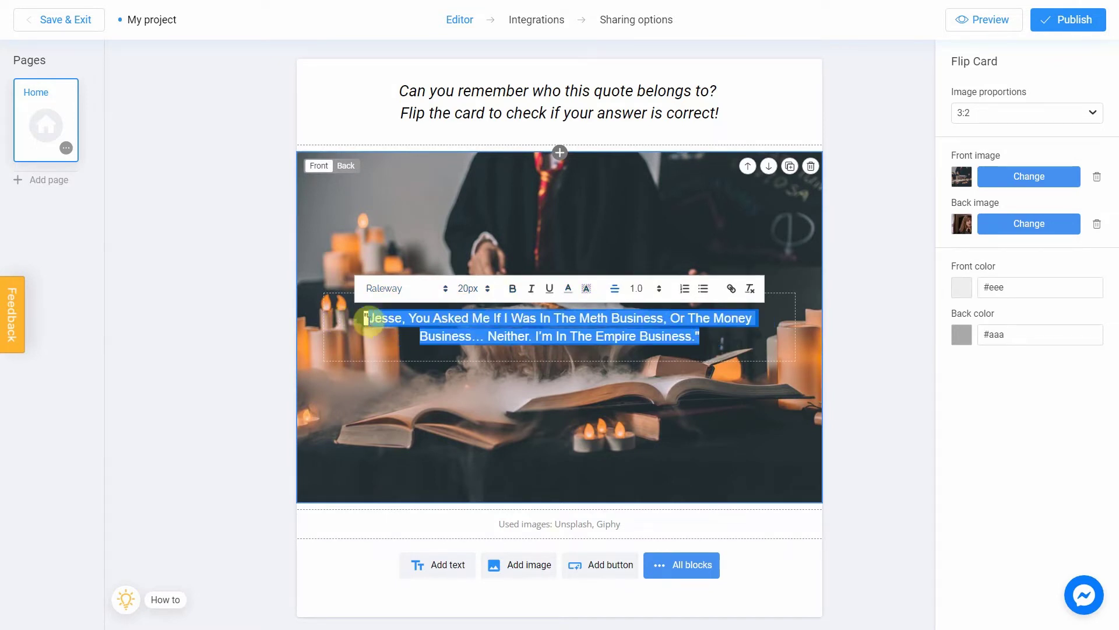
Step: Set the front quote to bold Roboto at 24px
{"action": "left_click", "coordinate": [441, 290]}
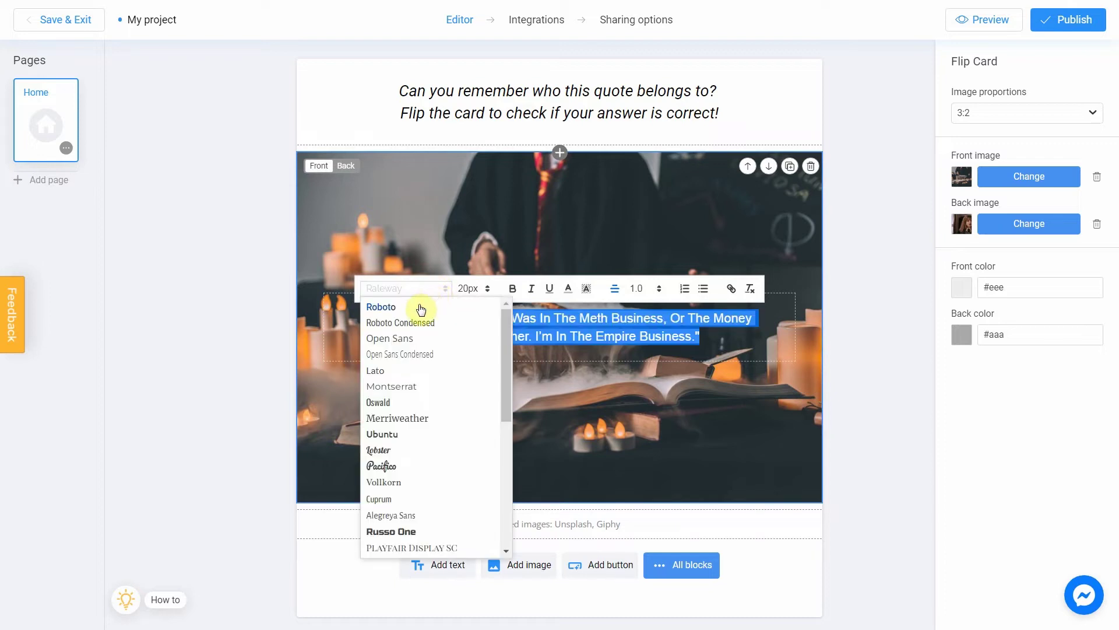
{"action": "left_click", "coordinate": [420, 308]}
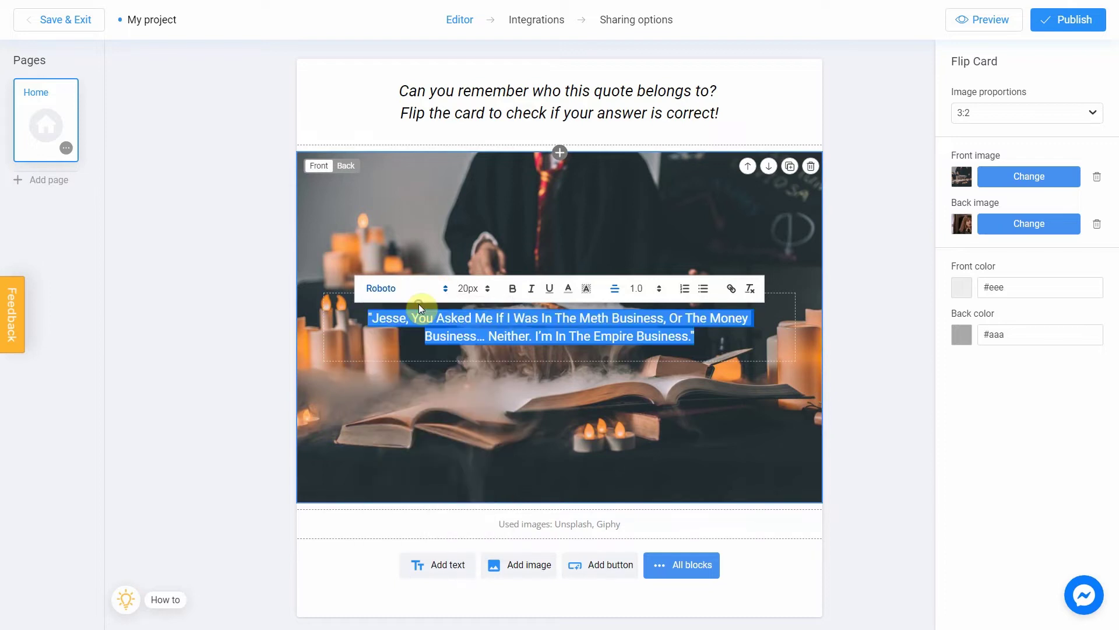
{"action": "left_click", "coordinate": [482, 298]}
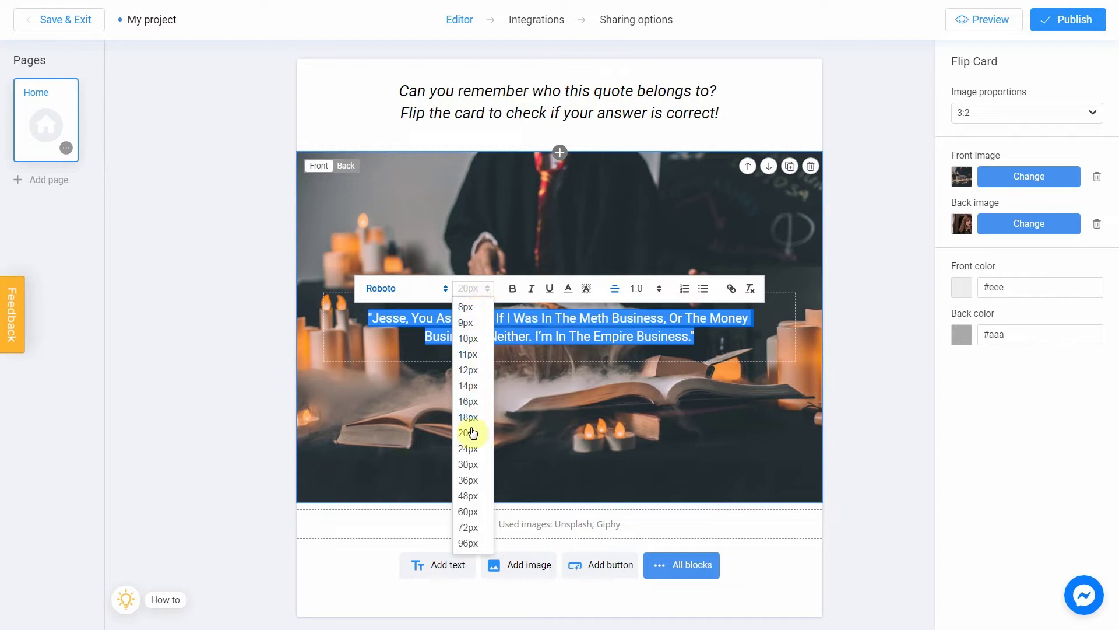
{"action": "left_click", "coordinate": [468, 449]}
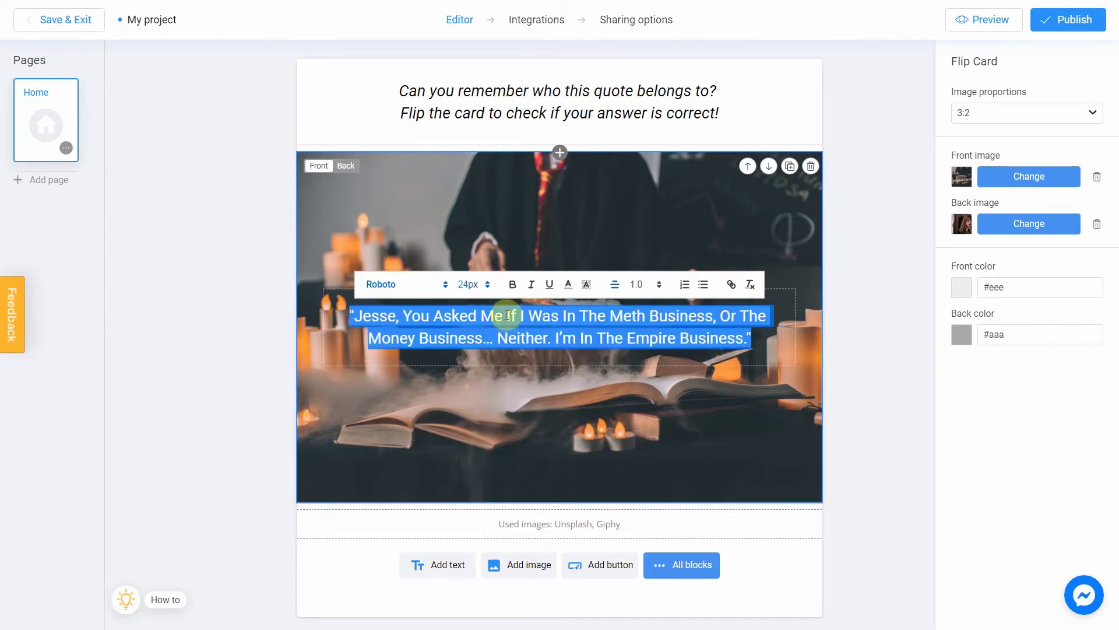
{"action": "left_click", "coordinate": [513, 285]}
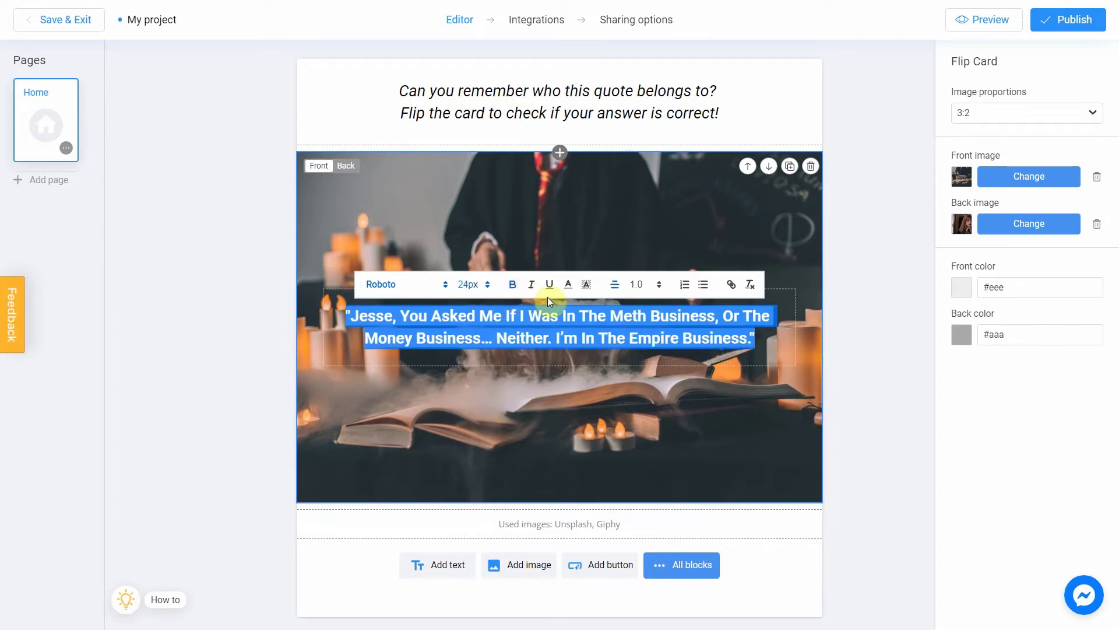
Step: Make the quote text white on an orange background, then deselect the card
{"action": "left_click", "coordinate": [568, 291]}
{"action": "left_click", "coordinate": [570, 321]}
{"action": "left_click", "coordinate": [590, 288]}
{"action": "left_click", "coordinate": [612, 326]}
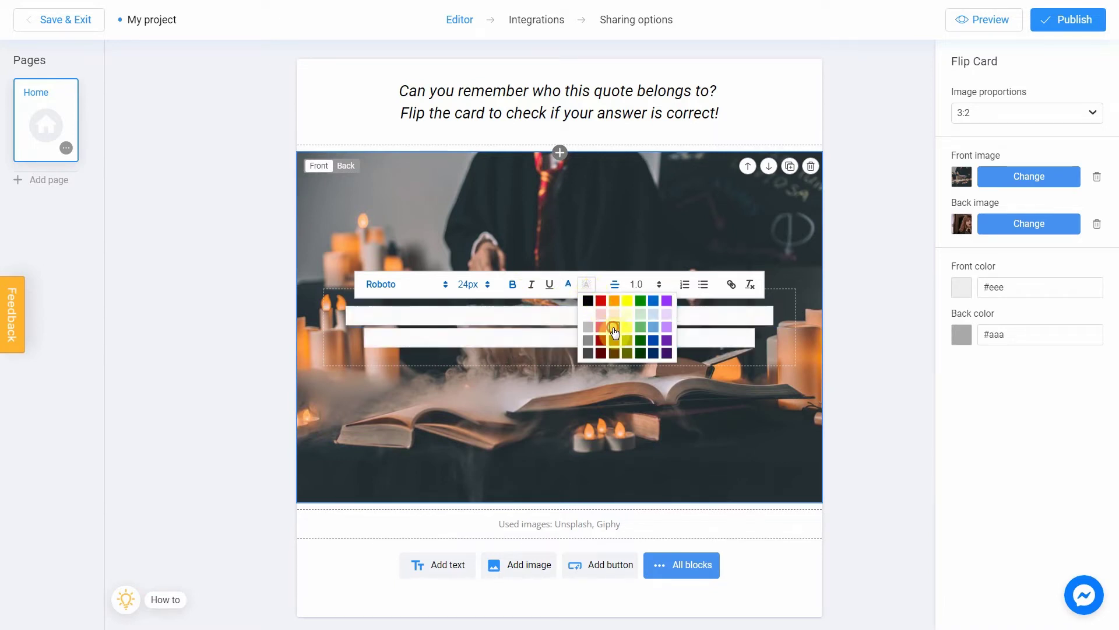
{"action": "left_click", "coordinate": [869, 331]}
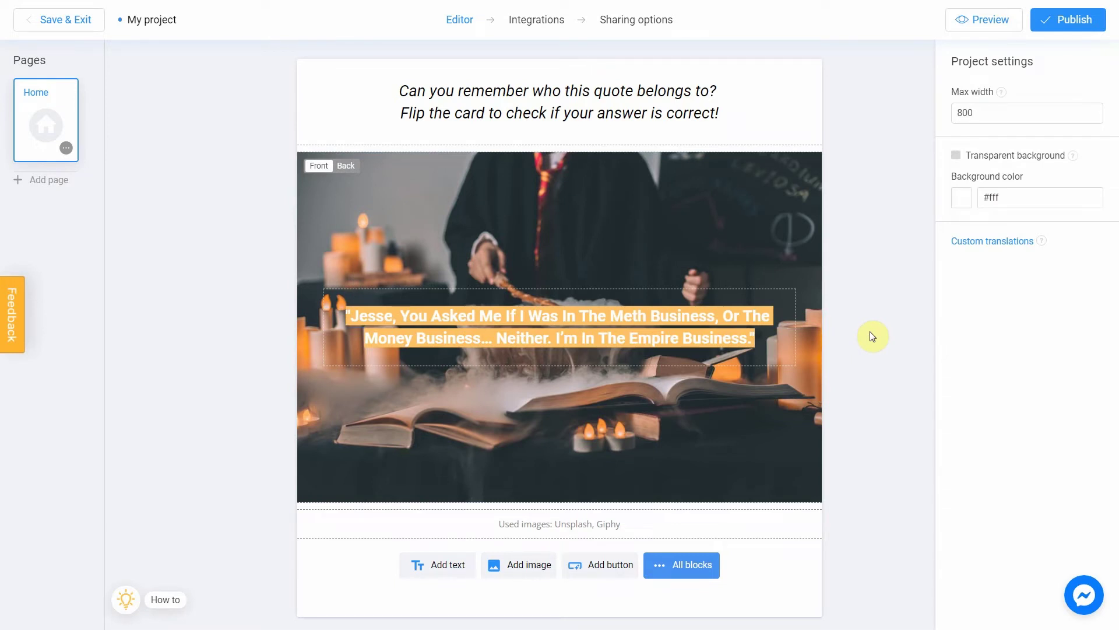
Step: Select the flip card to show its Flip Card settings with front and back images
{"action": "left_click", "coordinate": [773, 229]}
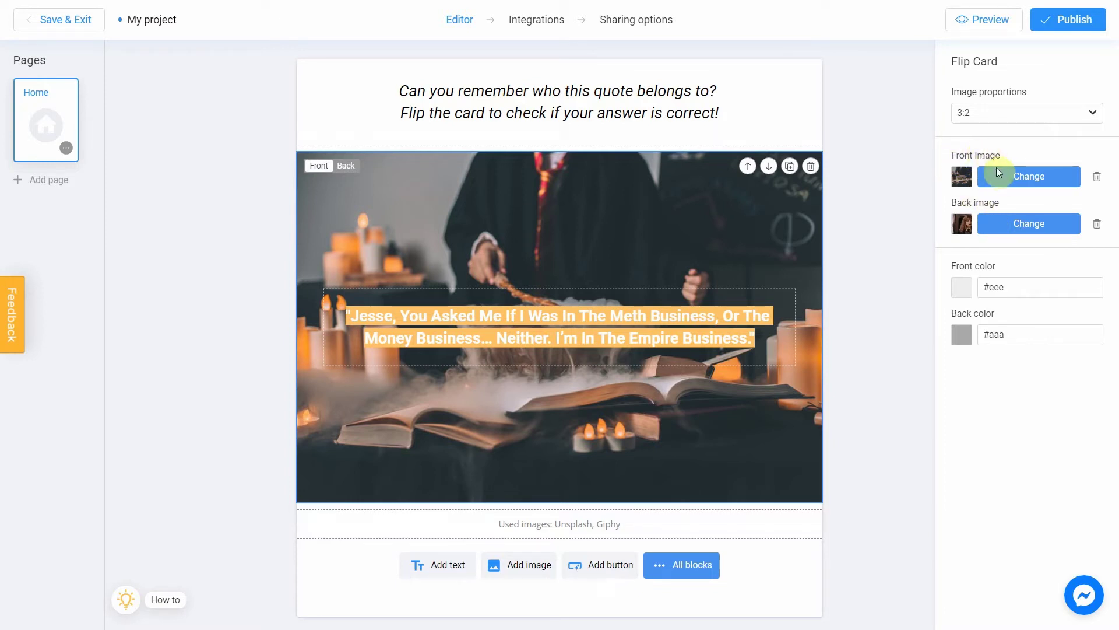
Step: Search the Unsplash library for 'chemistry' and choose the lab glassware photo as the front image
{"action": "left_click", "coordinate": [1011, 179]}
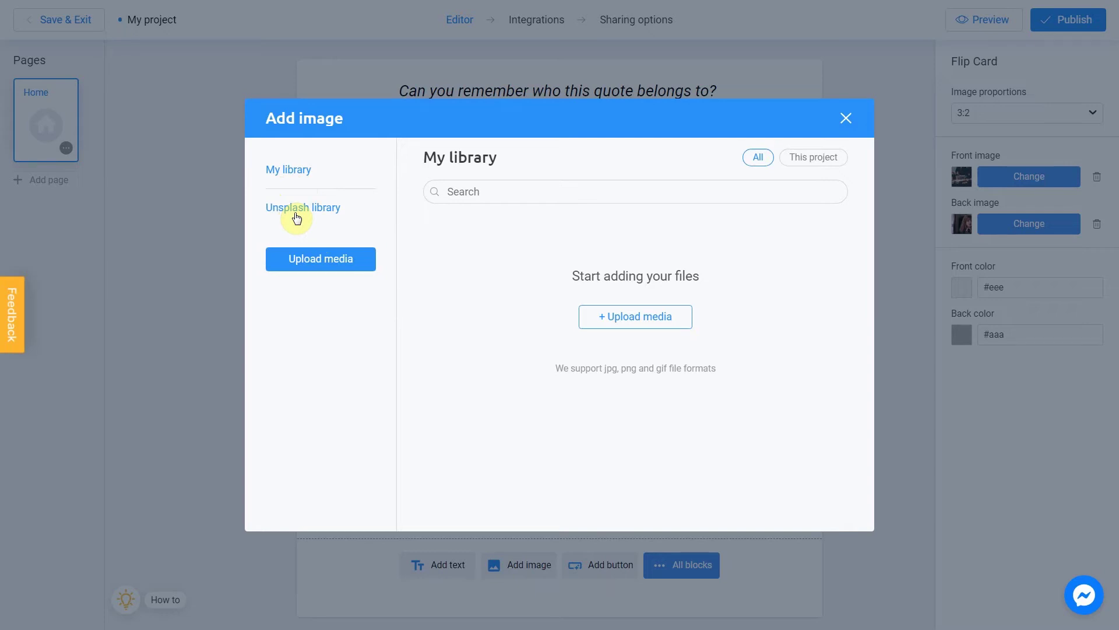
{"action": "left_click", "coordinate": [297, 218]}
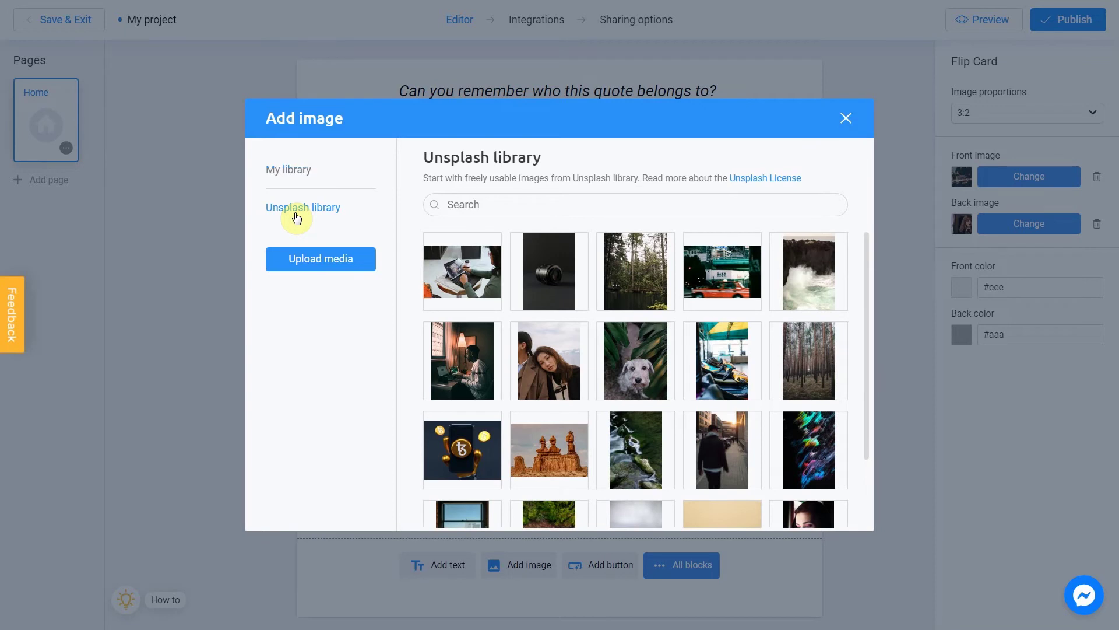
{"action": "left_click", "coordinate": [445, 205]}
{"action": "type", "text": "chemistry"}
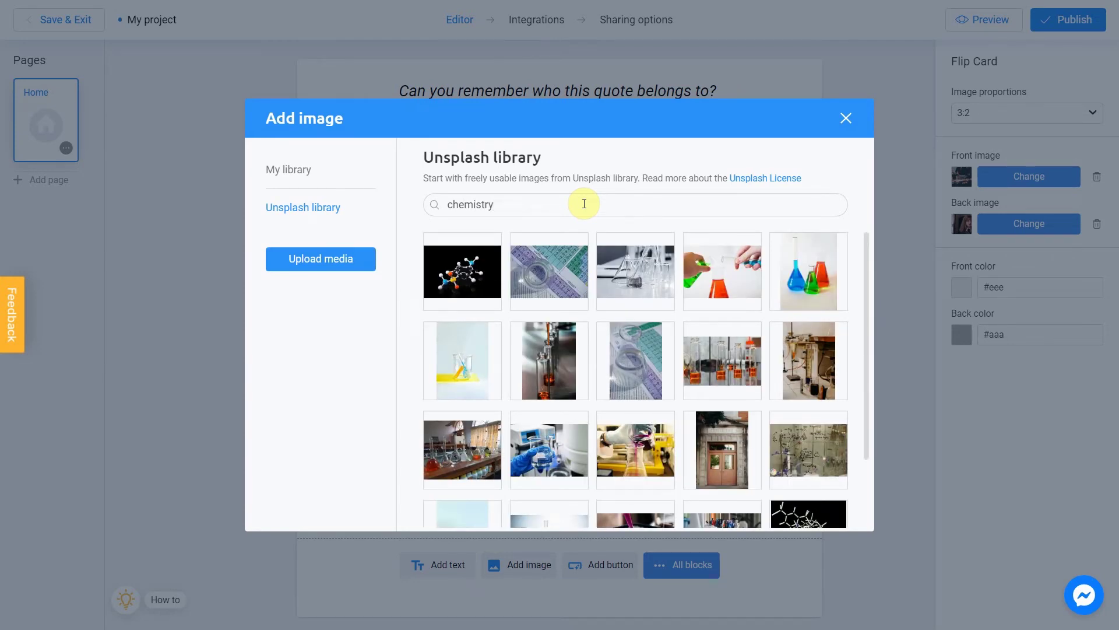
{"action": "mouse_move", "coordinate": [627, 265]}
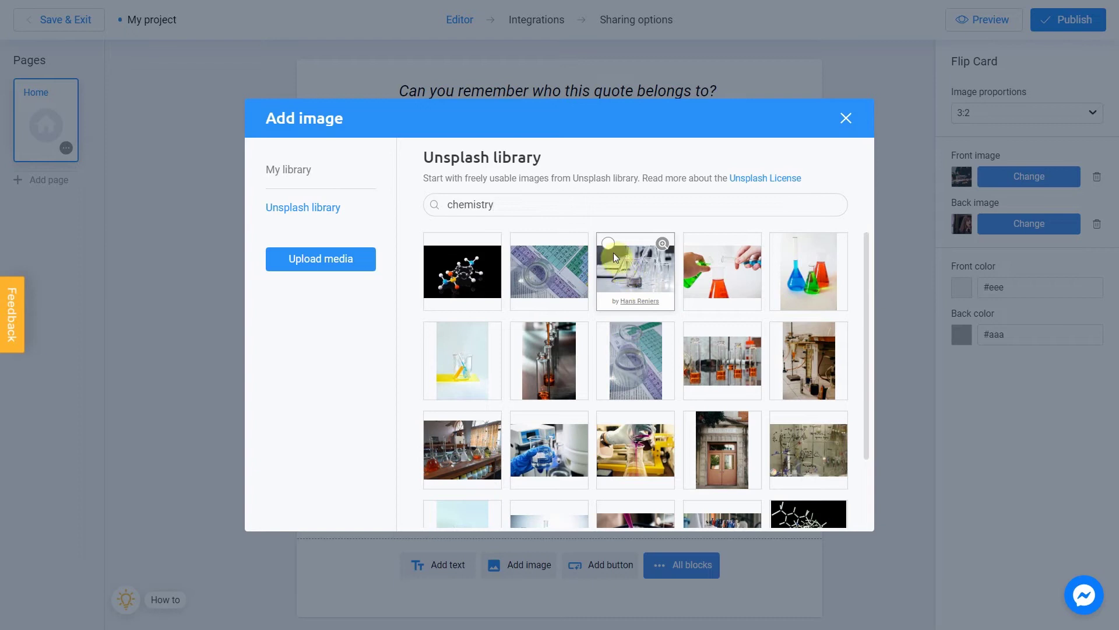
{"action": "left_click", "coordinate": [609, 244]}
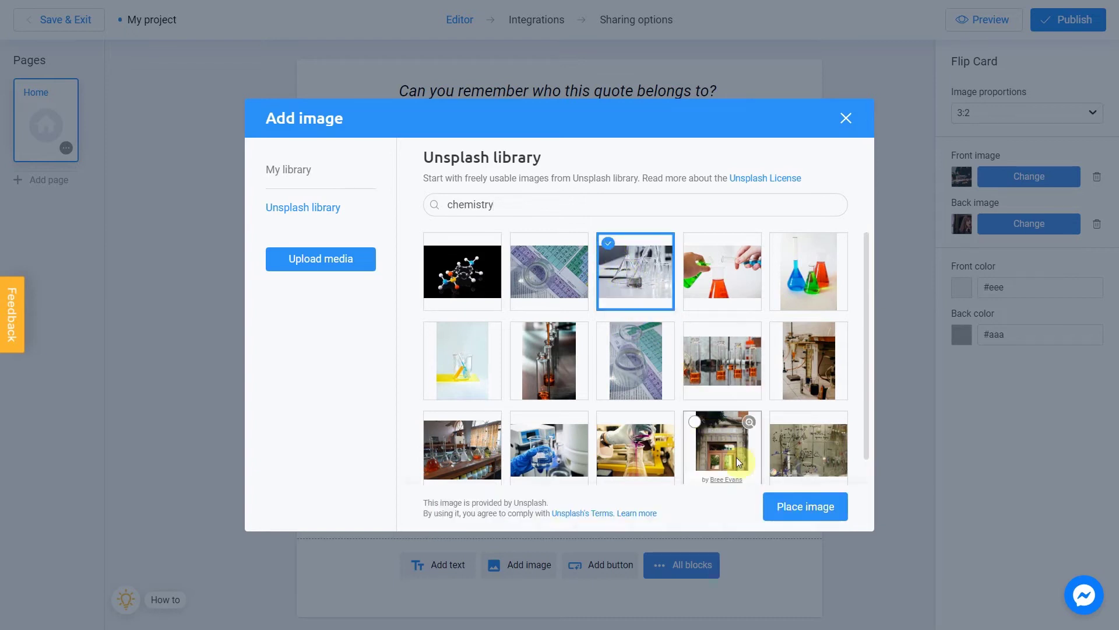
Step: Place the glassware photo on the front, then retitle the card's back 'Walter White'
{"action": "left_click", "coordinate": [791, 508]}
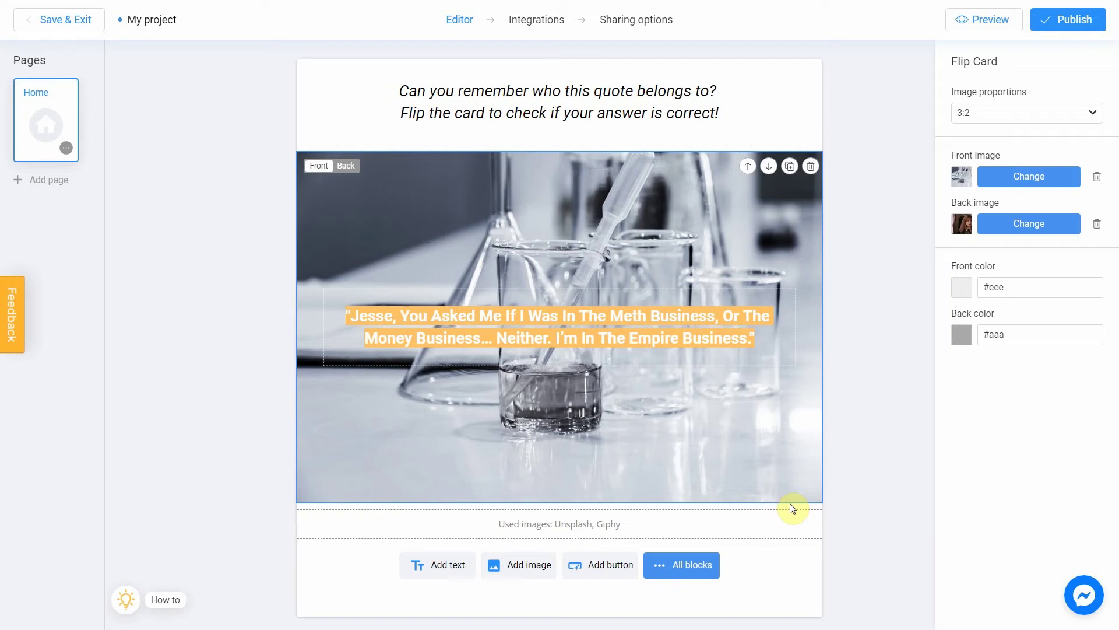
{"action": "left_click", "coordinate": [345, 168]}
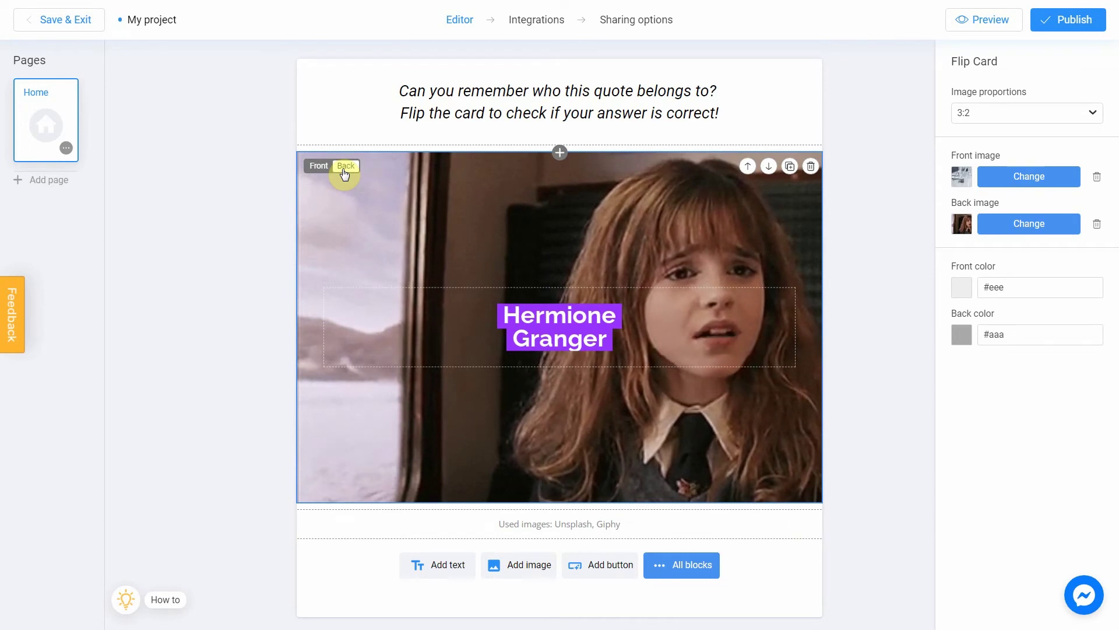
{"action": "left_click", "coordinate": [604, 324]}
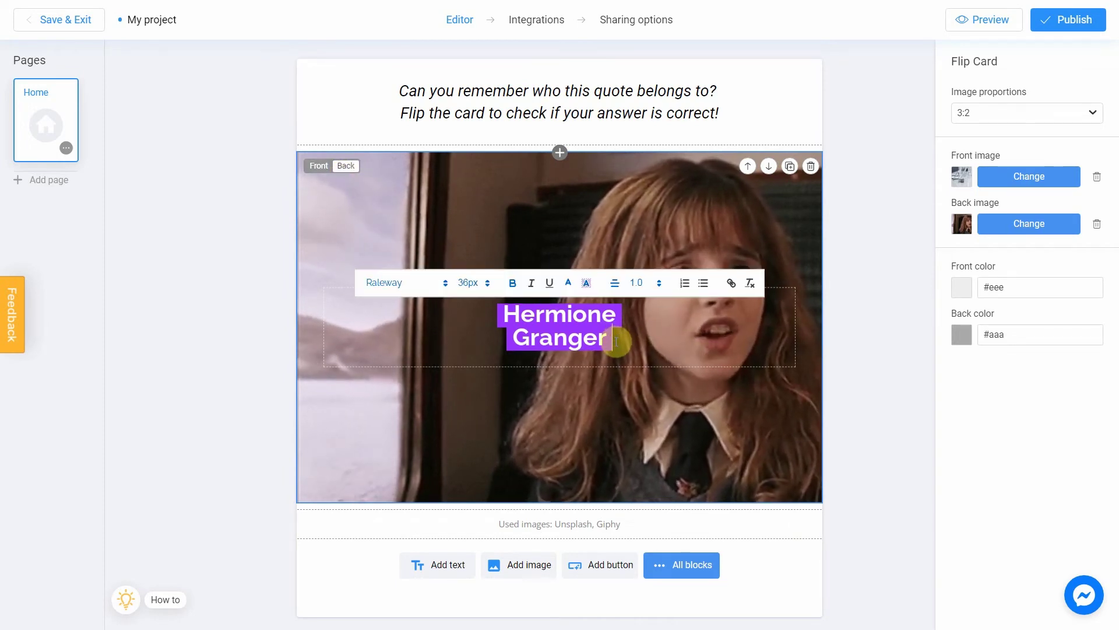
{"action": "left_click_drag", "start_coordinate": [611, 338], "coordinate": [502, 318]}
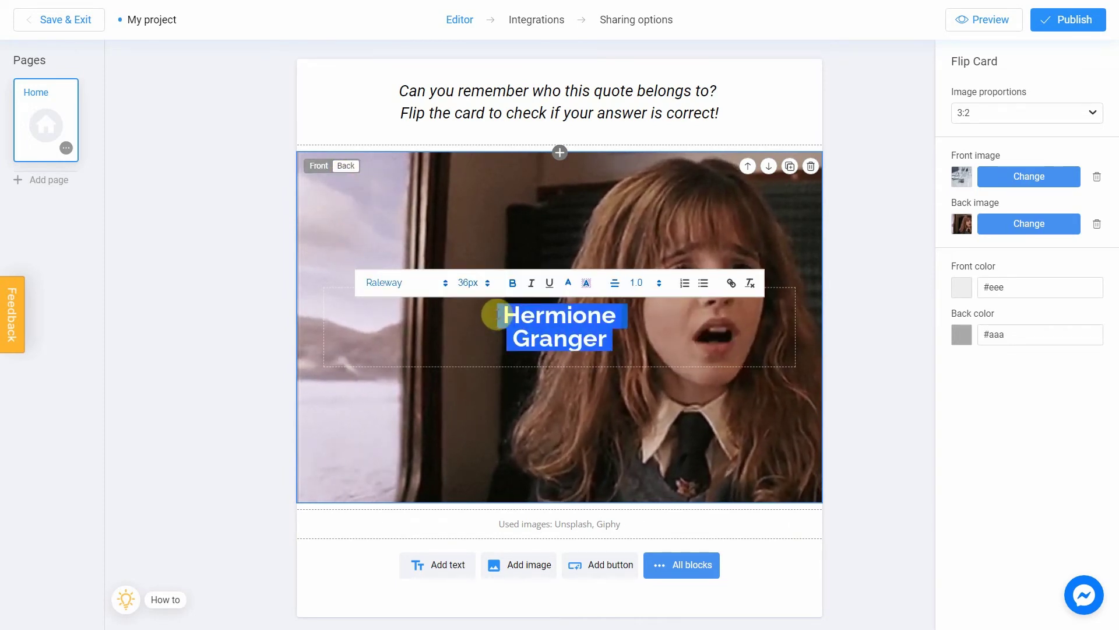
{"action": "key", "text": "BackSpace"}
{"action": "type", "text": "W"}
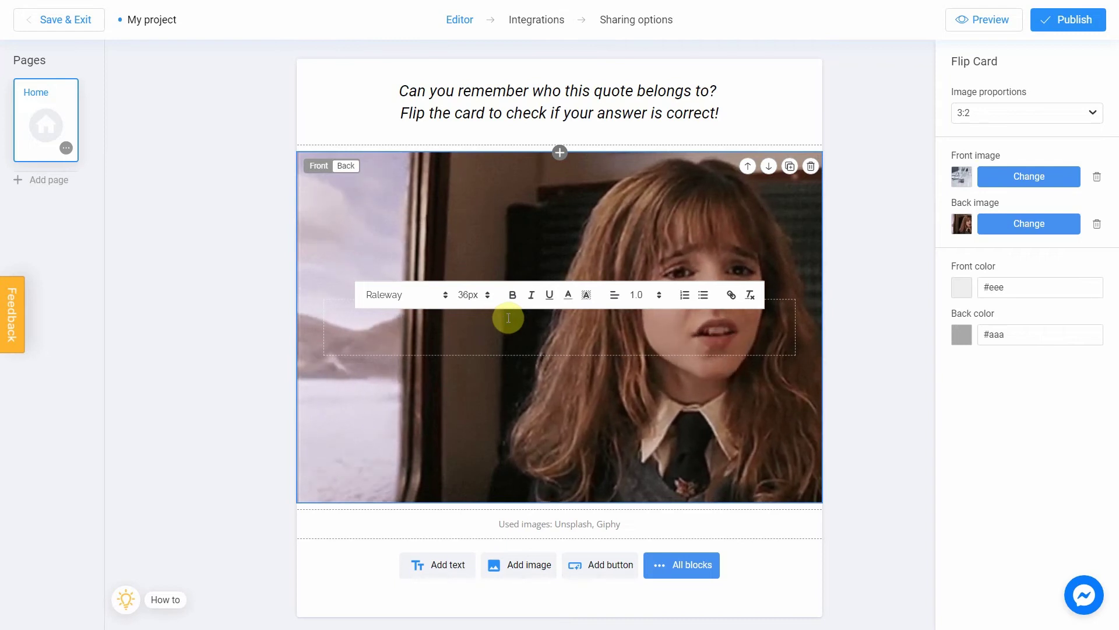
{"action": "left_click_drag", "start_coordinate": [562, 332], "coordinate": [518, 331]}
{"action": "type", "text": "alte"}
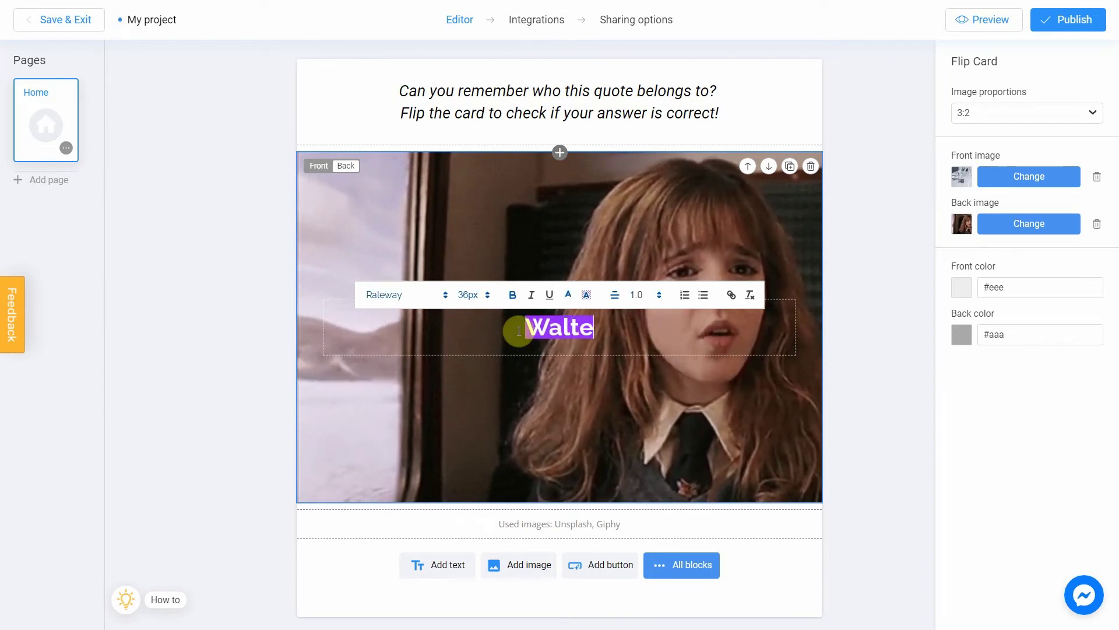
{"action": "type", "text": "r White"}
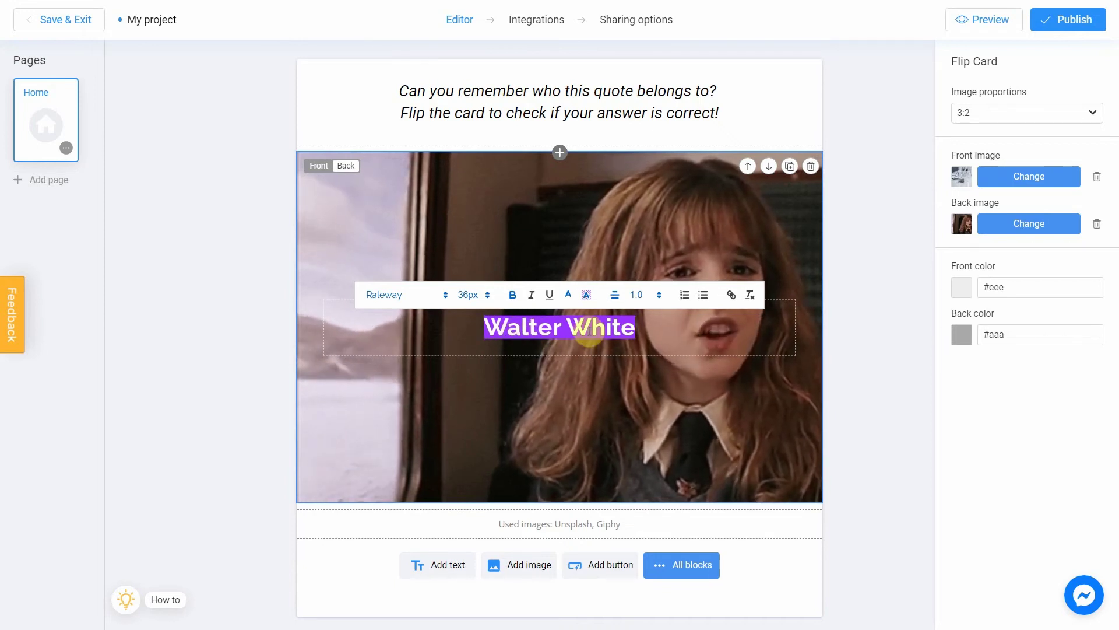
Step: Style the Walter White title in Roboto, white text on an orange highlight
{"action": "left_click_drag", "start_coordinate": [635, 328], "coordinate": [492, 320]}
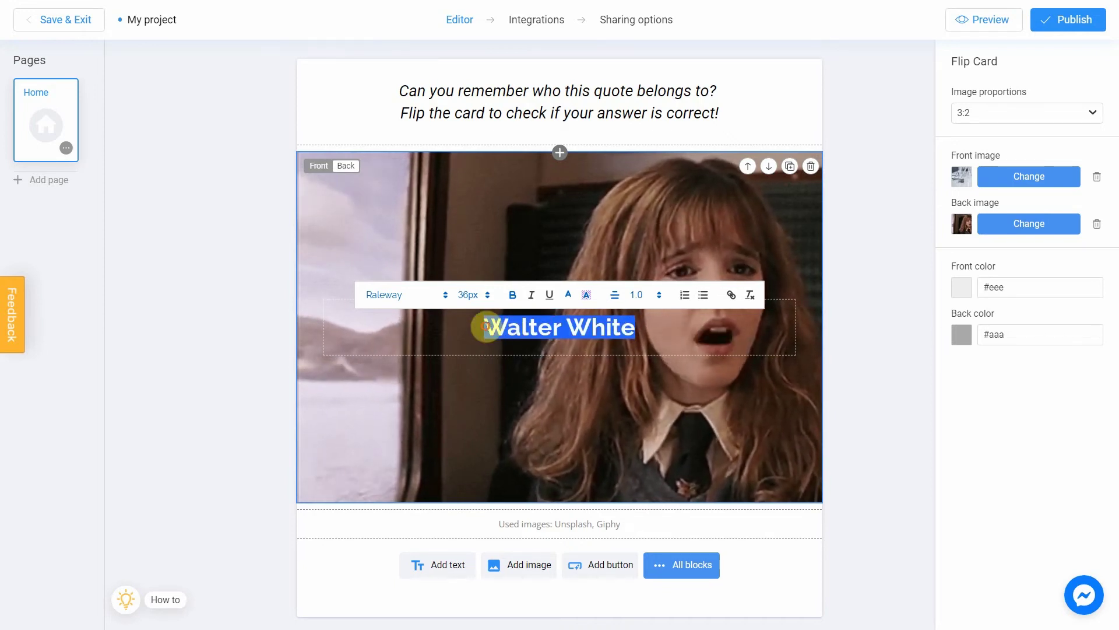
{"action": "left_click", "coordinate": [446, 296]}
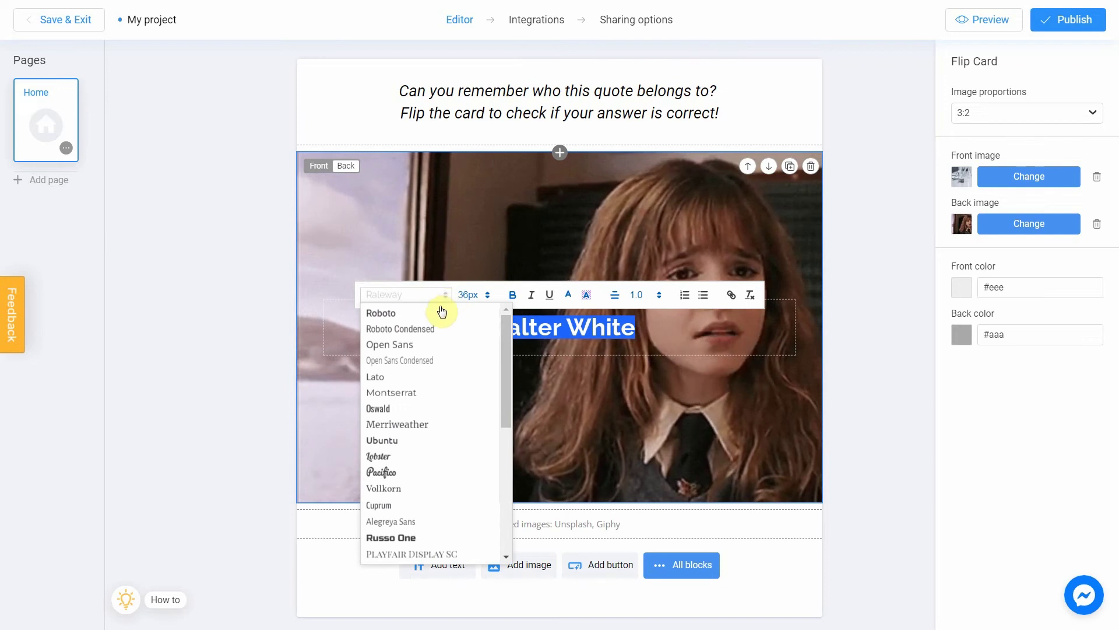
{"action": "left_click", "coordinate": [441, 310]}
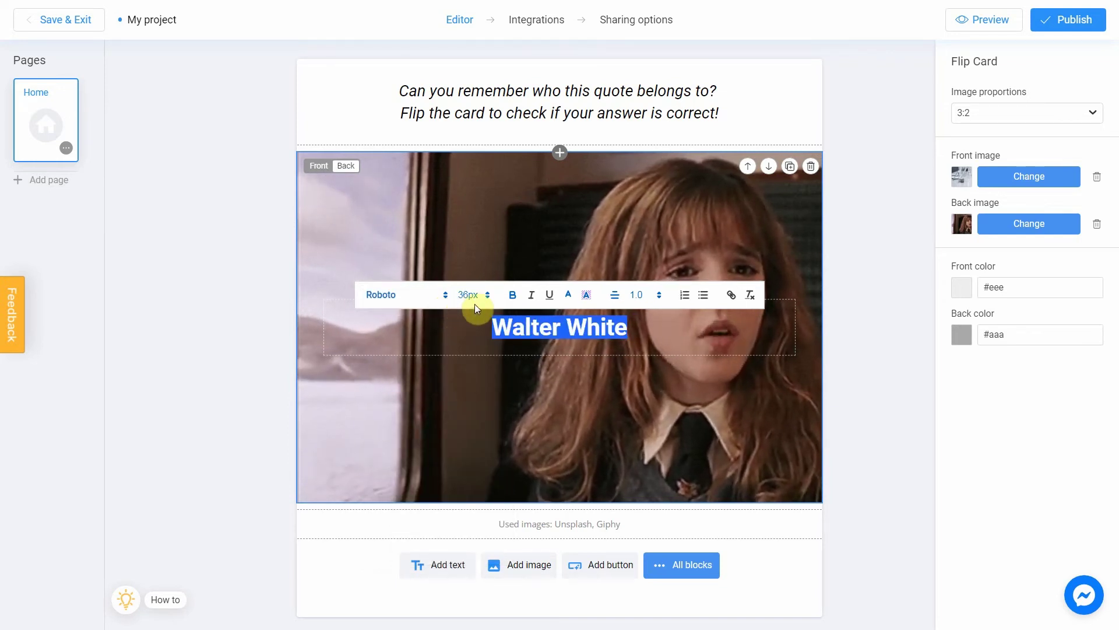
{"action": "left_click", "coordinate": [569, 295]}
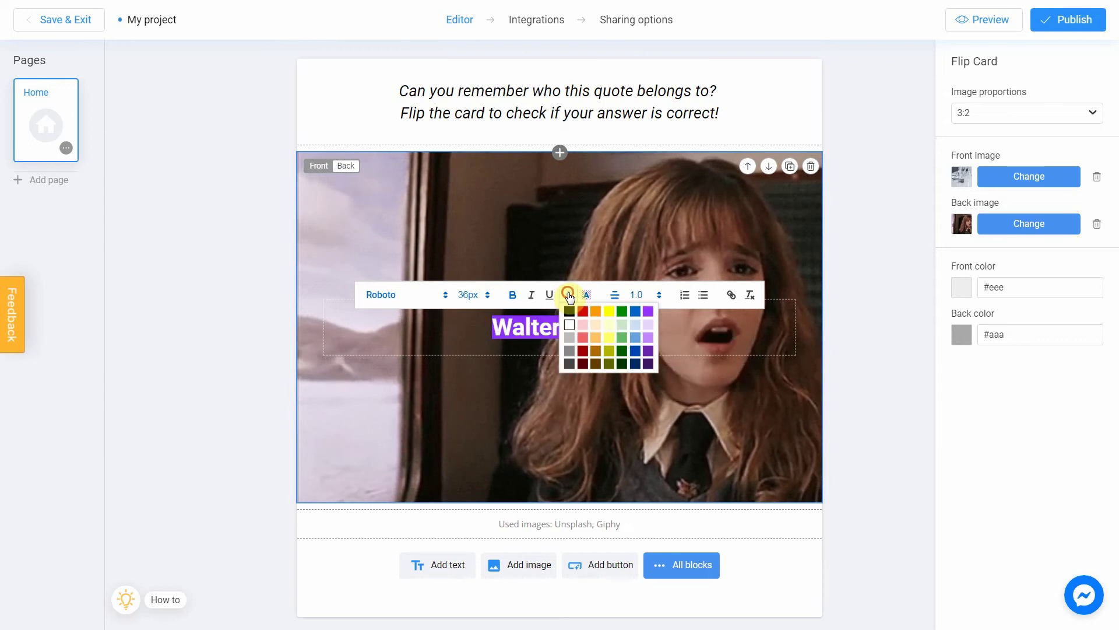
{"action": "left_click", "coordinate": [587, 299]}
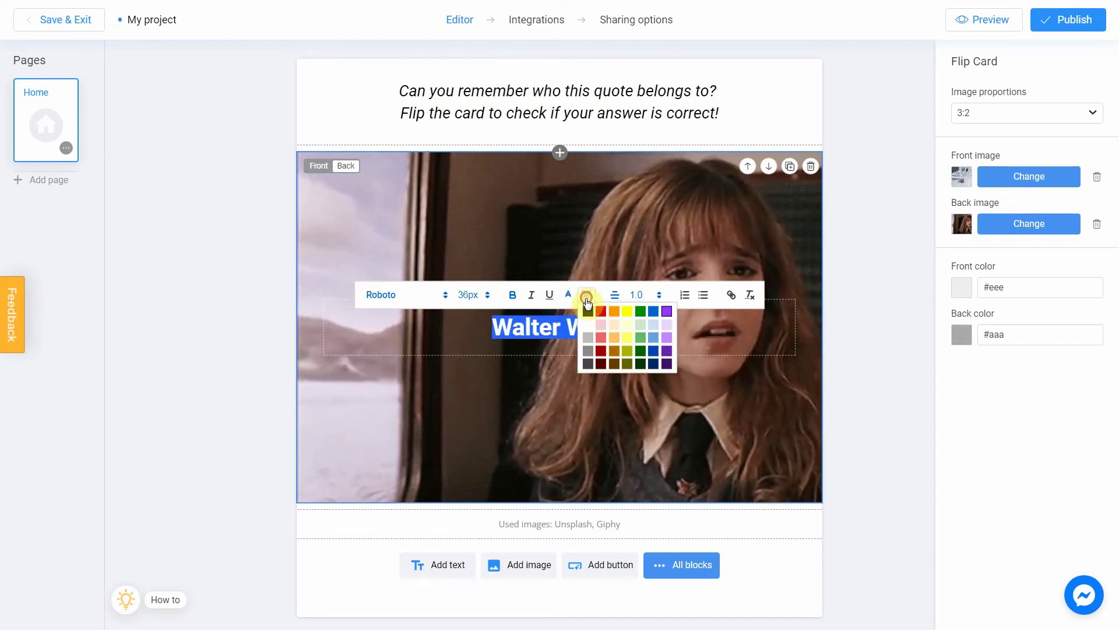
{"action": "left_click", "coordinate": [635, 338]}
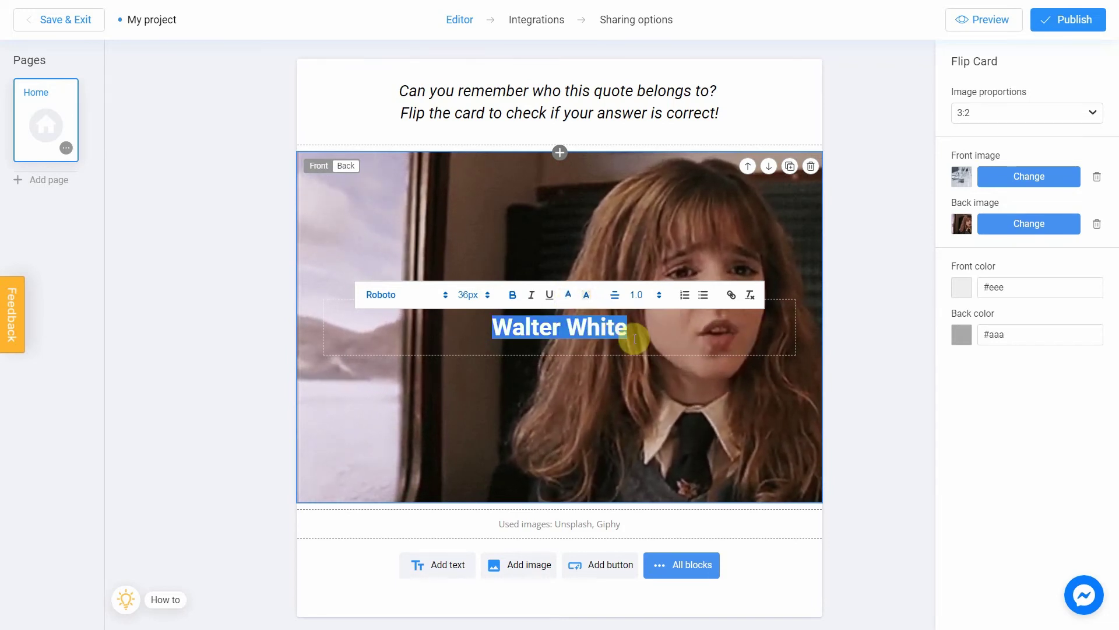
{"action": "left_click", "coordinate": [837, 341]}
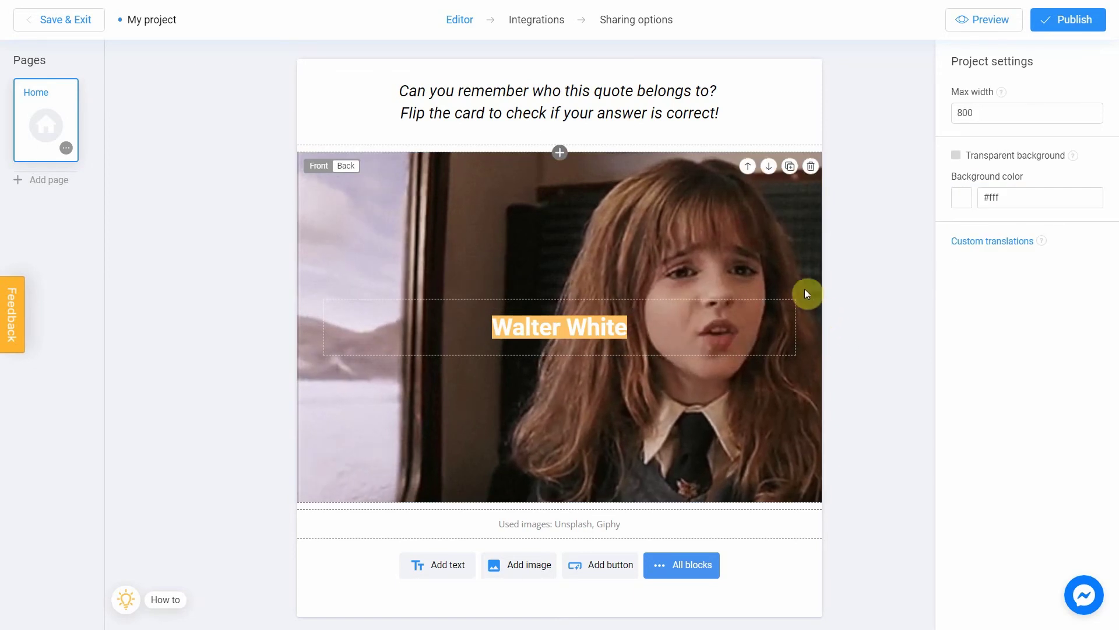
Step: Select the flip card and begin uploading a new back image from the computer
{"action": "left_click", "coordinate": [787, 274]}
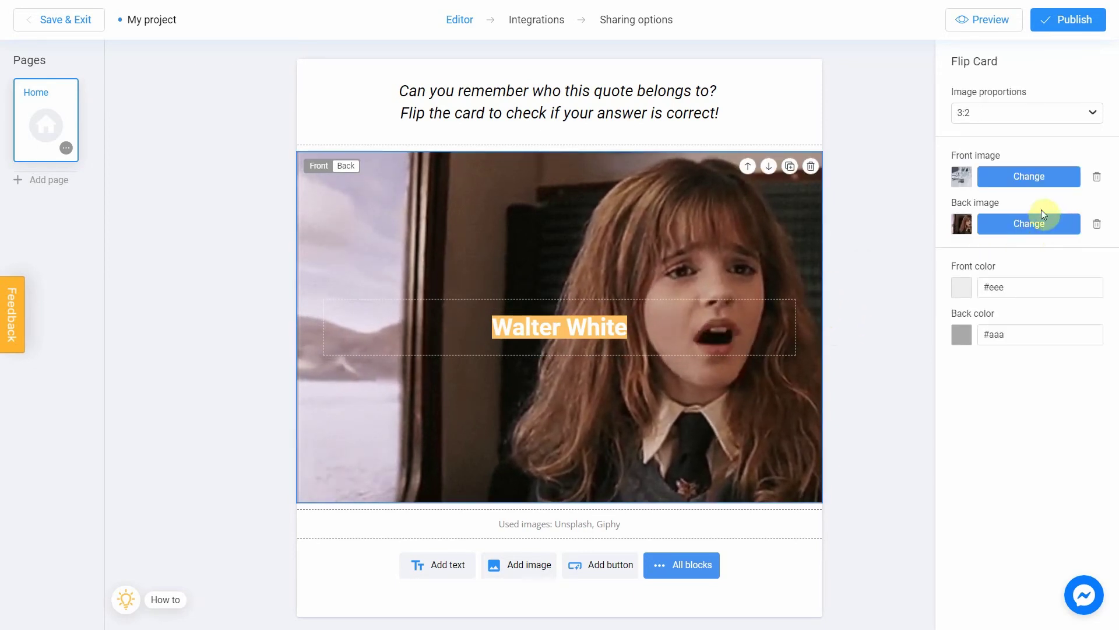
{"action": "left_click", "coordinate": [1023, 225]}
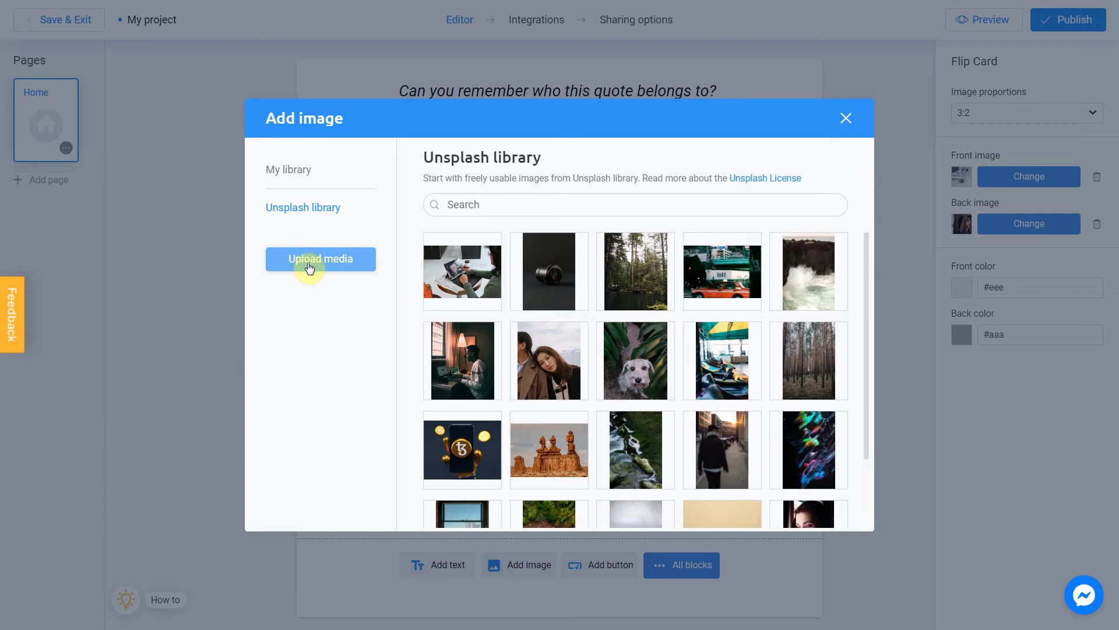
{"action": "left_click", "coordinate": [328, 261]}
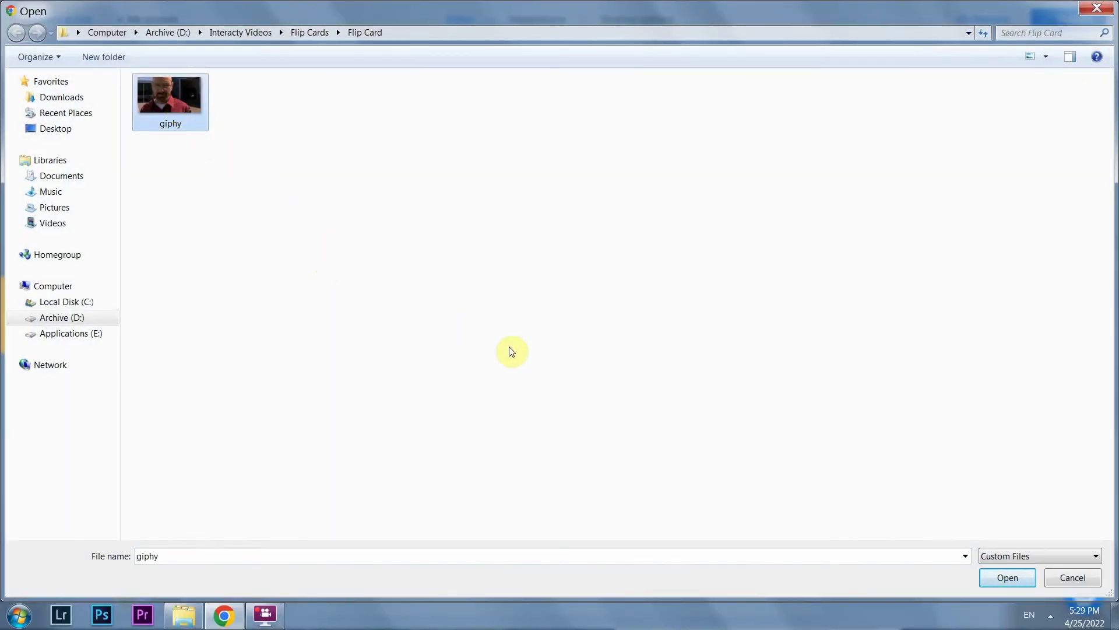
Step: Upload giphy.gif and place it as the back image behind the Walter White title
{"action": "left_click", "coordinate": [1002, 578]}
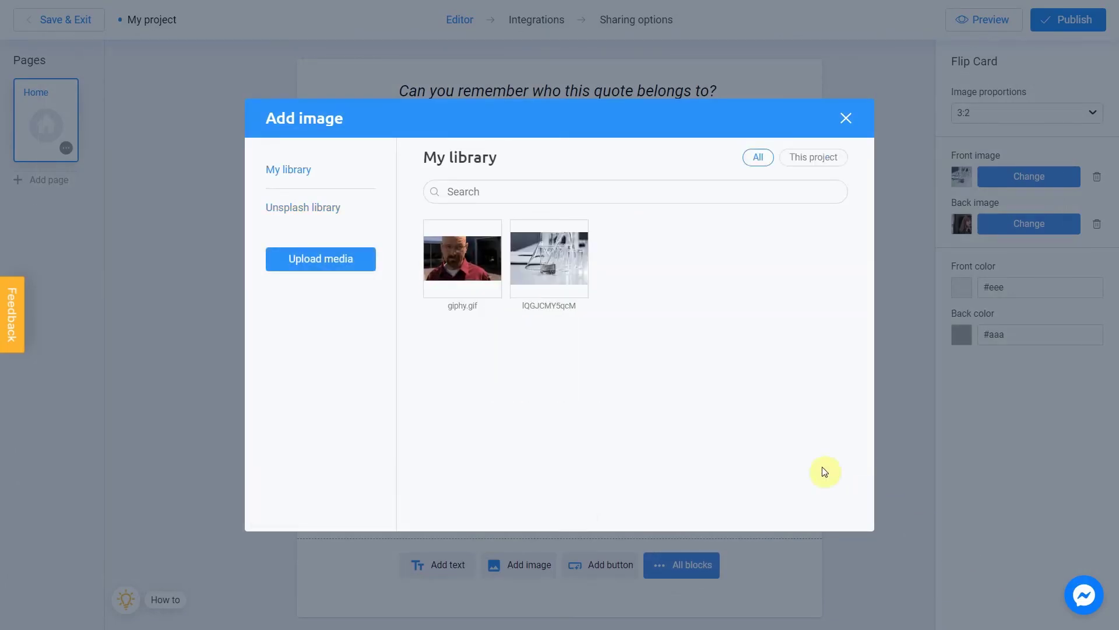
{"action": "left_click", "coordinate": [435, 230]}
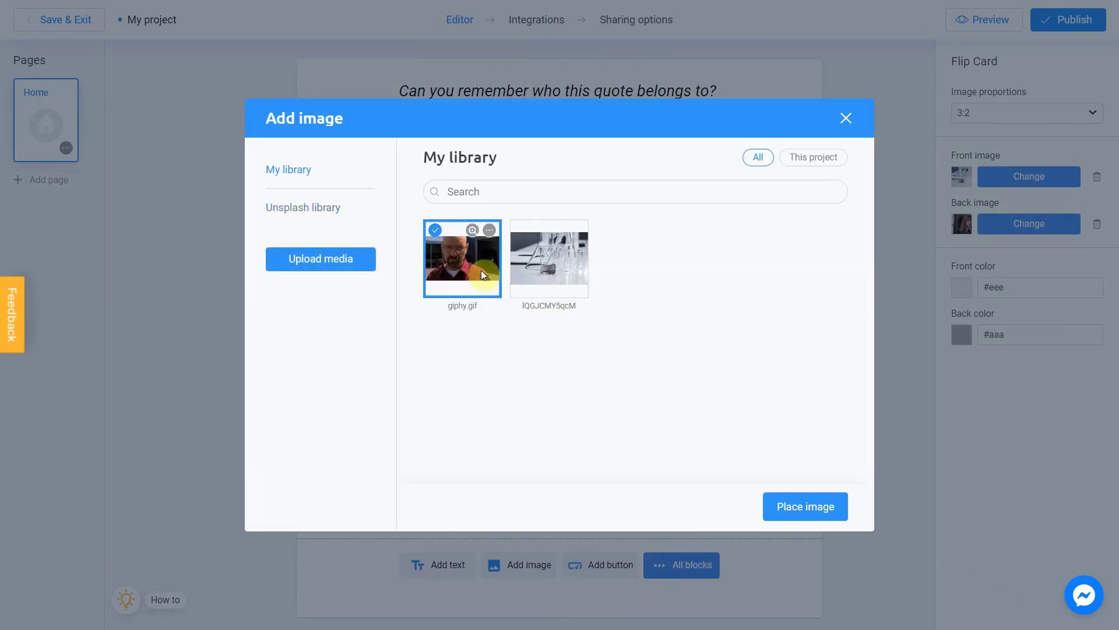
{"action": "left_click", "coordinate": [812, 507]}
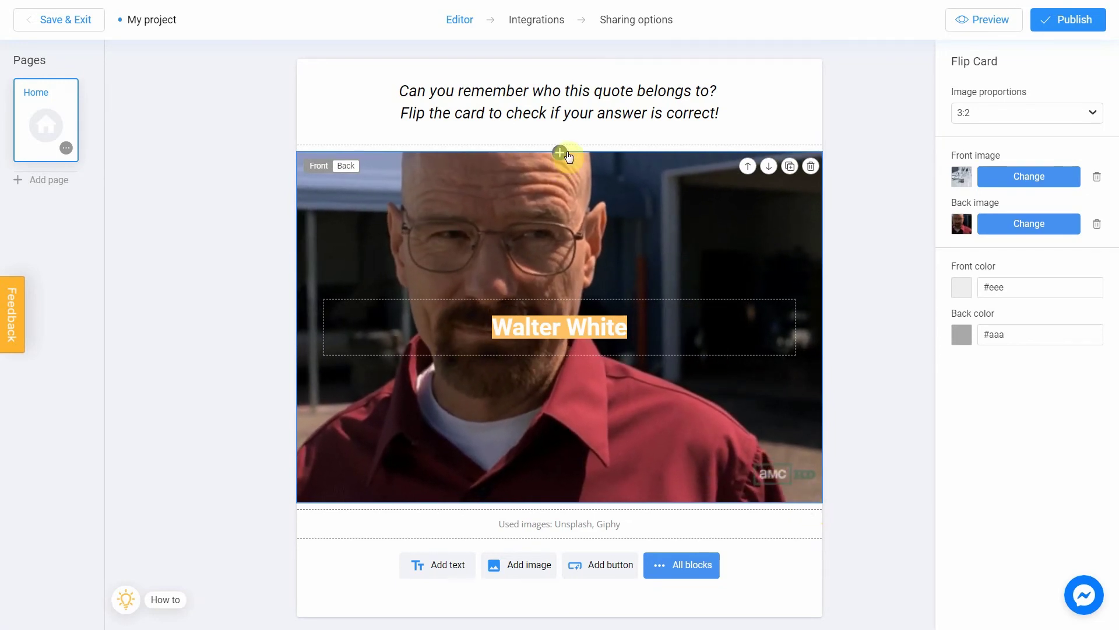
{"action": "left_click", "coordinate": [558, 154]}
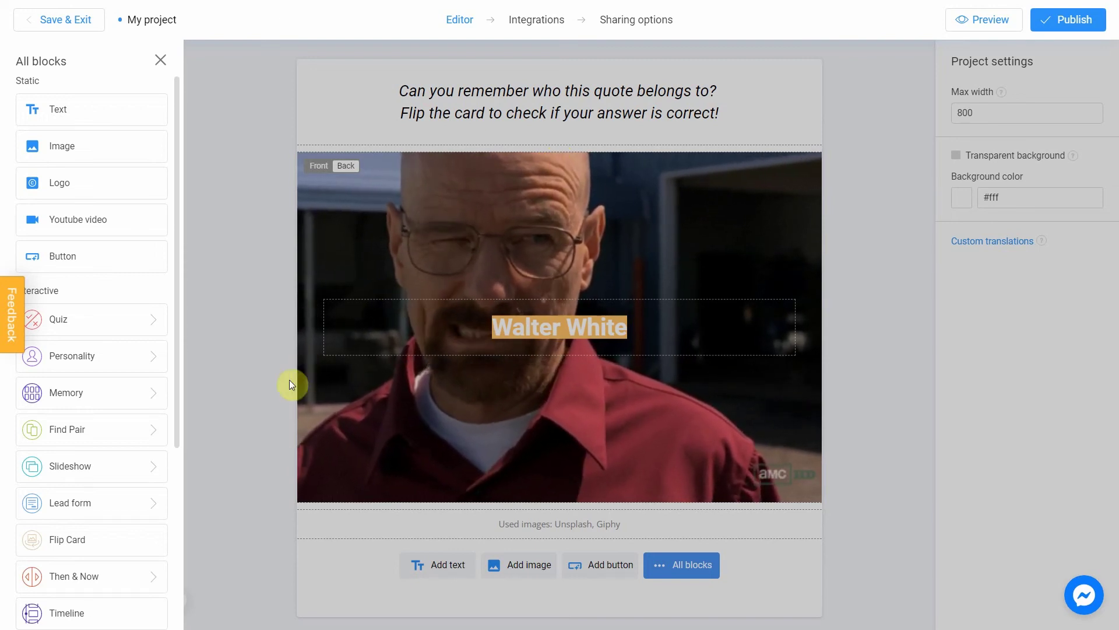
{"action": "left_click", "coordinate": [70, 536]}
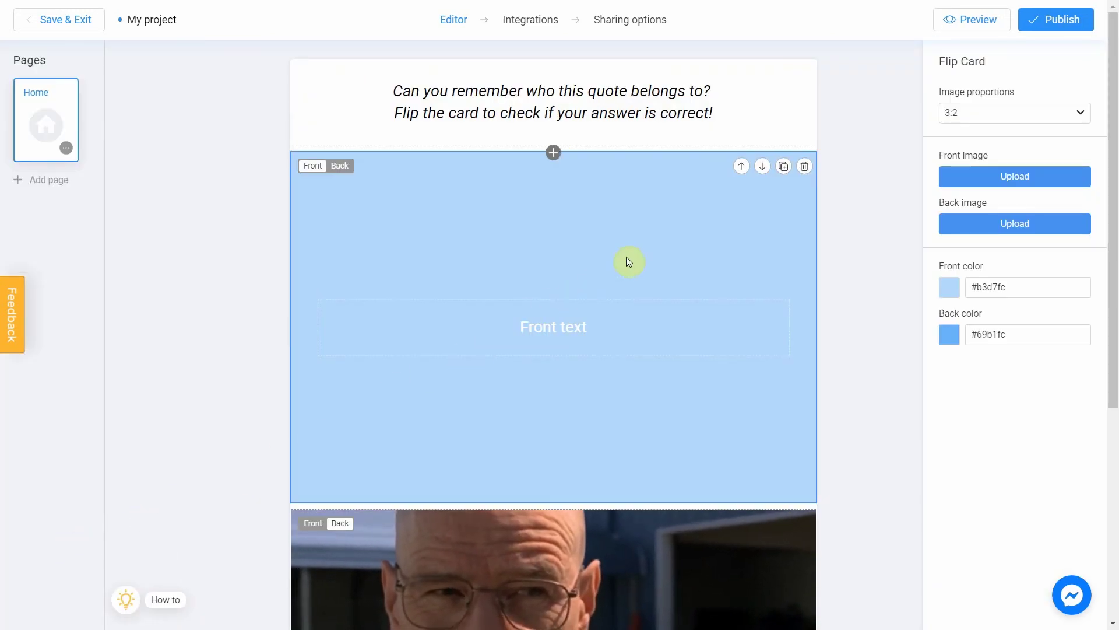
{"action": "left_click", "coordinate": [803, 167]}
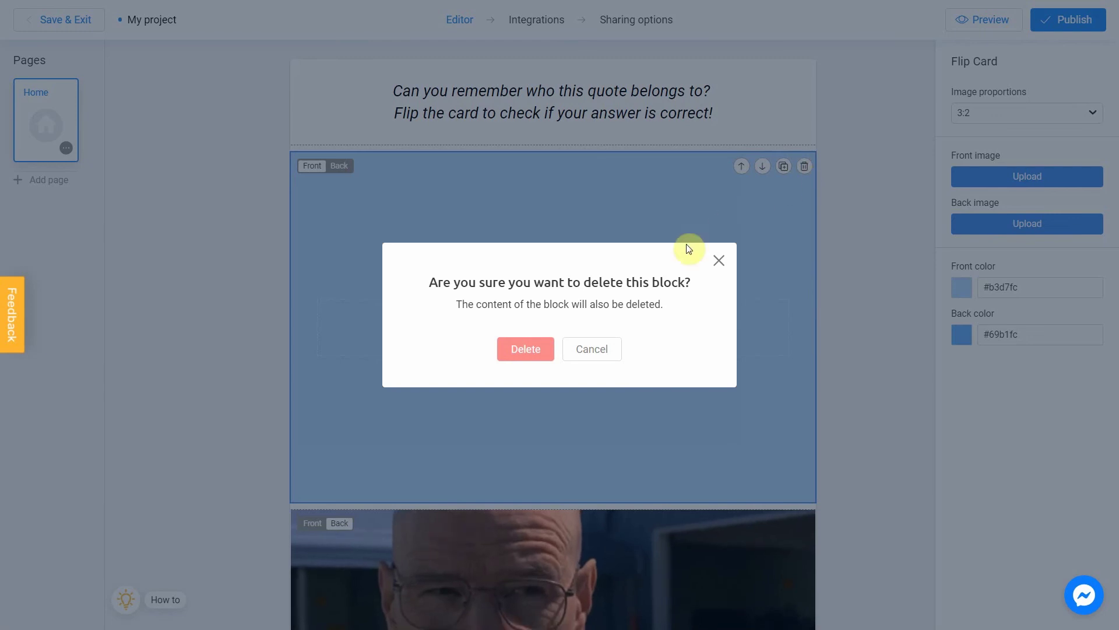
{"action": "left_click", "coordinate": [540, 349]}
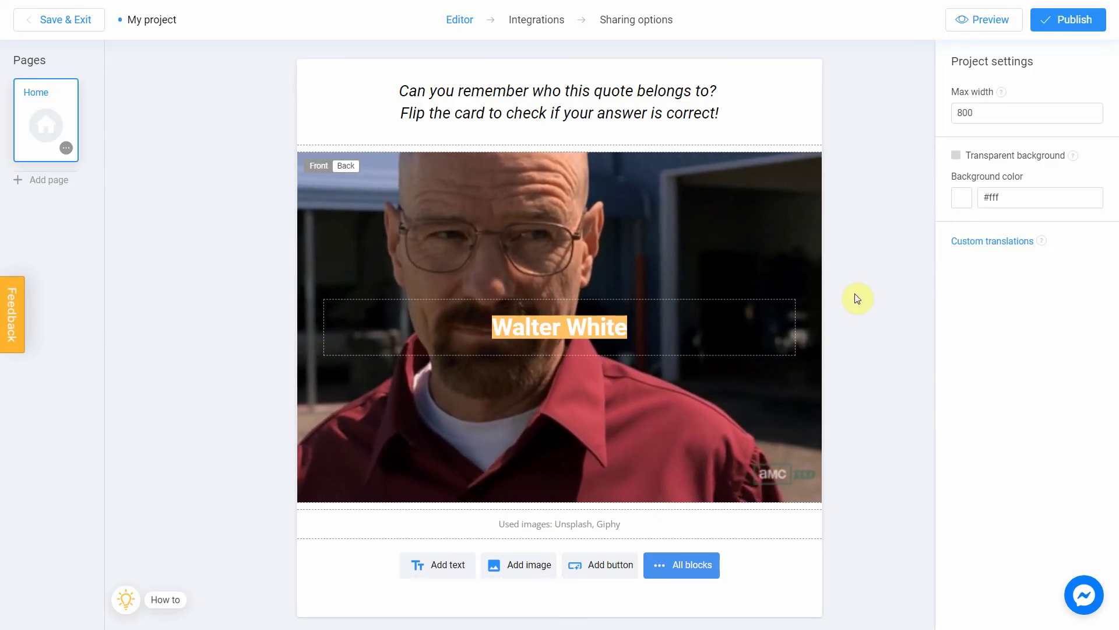
Step: Preview the project in the phone layout
{"action": "left_click", "coordinate": [979, 21]}
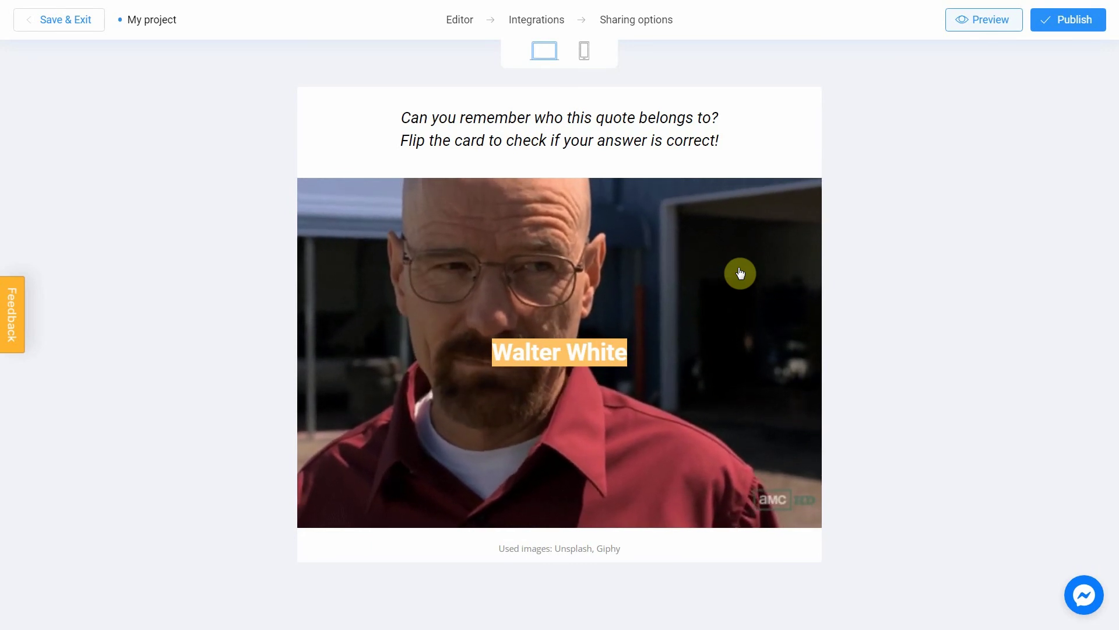
{"action": "left_click", "coordinate": [580, 56]}
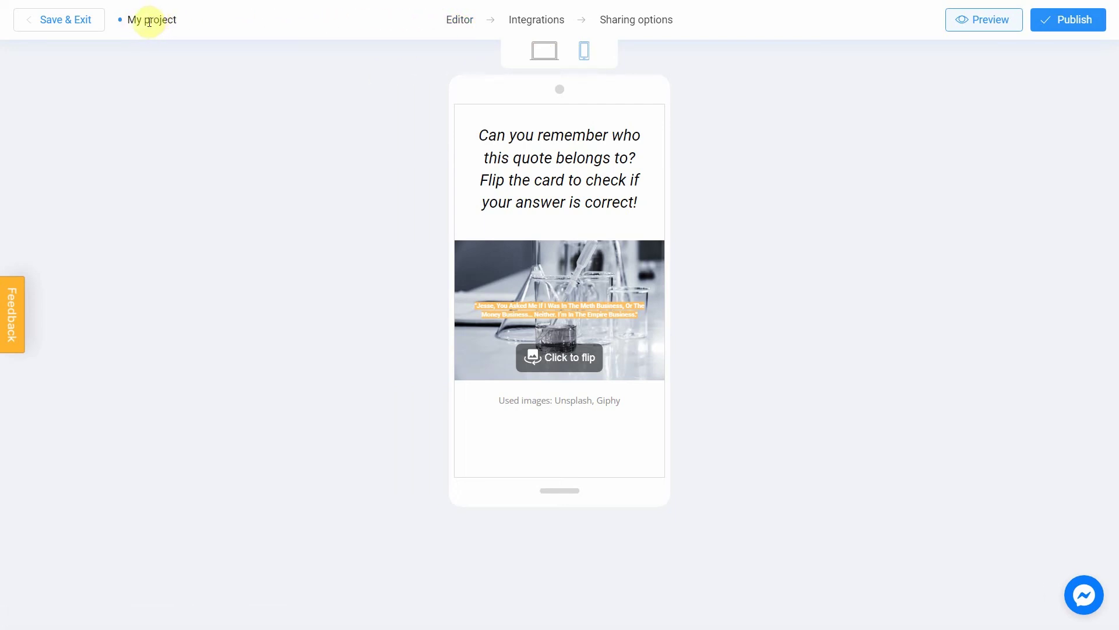
Step: Select the 'My project' title and start renaming it to 'Flip Card'
{"action": "left_click_drag", "start_coordinate": [183, 20], "coordinate": [146, 25]}
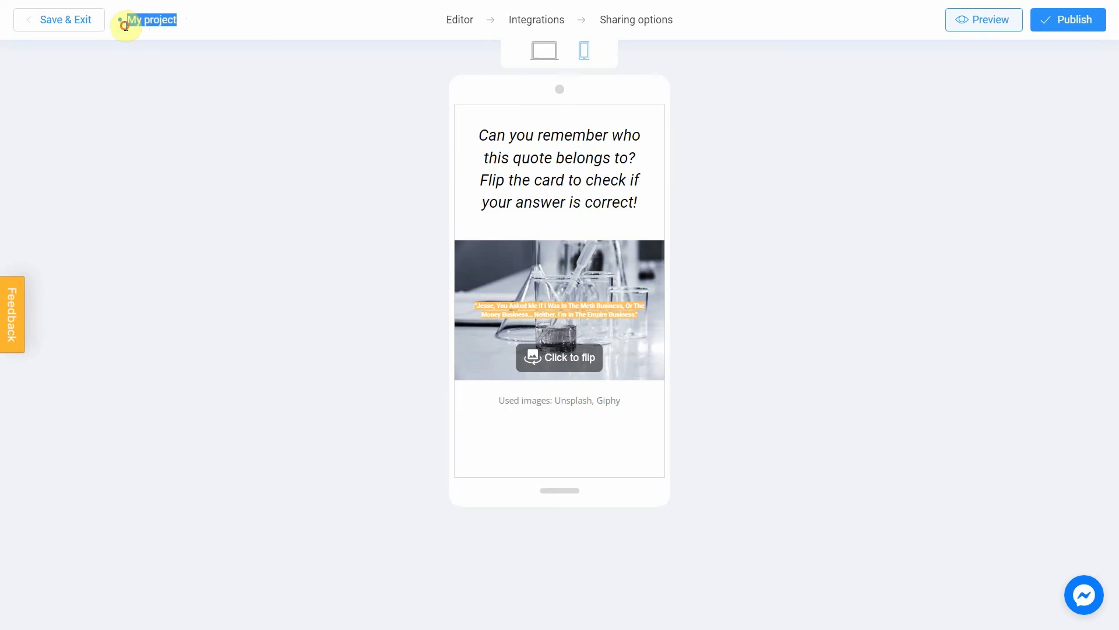
{"action": "type", "text": "Fl"}
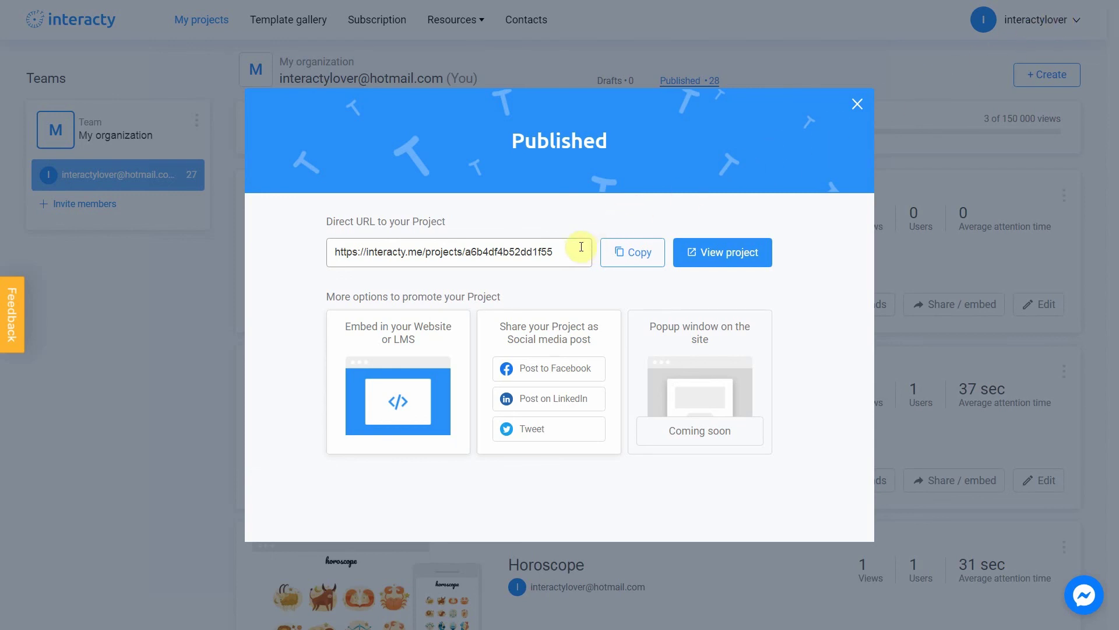
Step: Select the direct URL in the Published dialog and view the live project
{"action": "left_click_drag", "start_coordinate": [582, 246], "coordinate": [341, 252]}
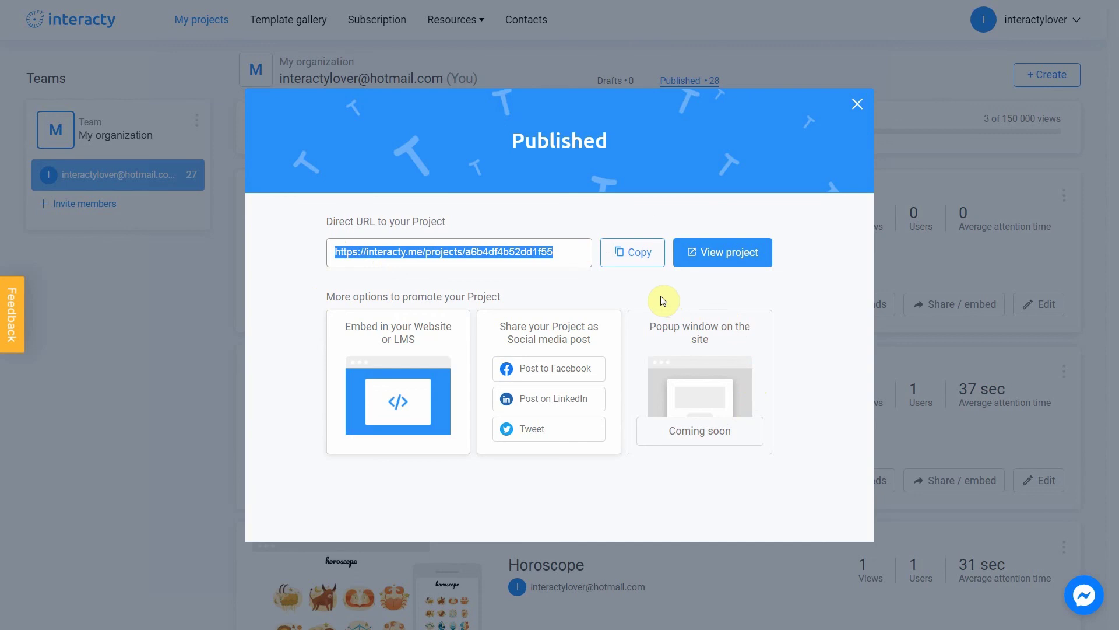
{"action": "left_click", "coordinate": [706, 263]}
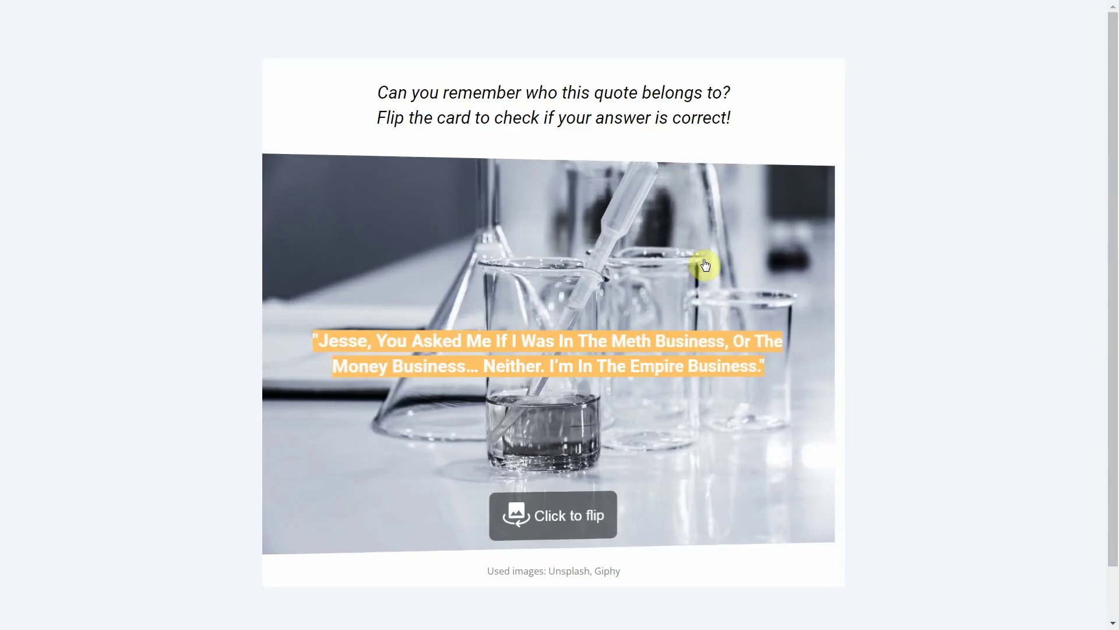